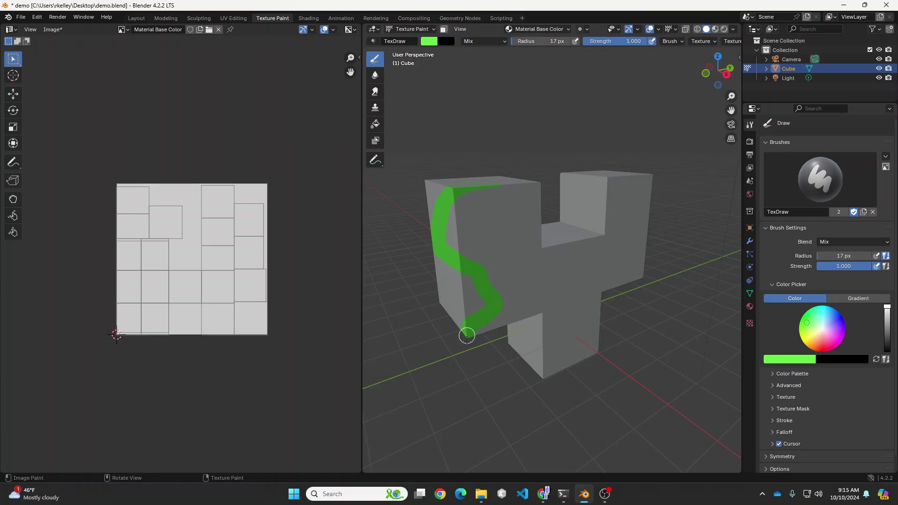
# Step: Revert demo.blend to its last saved version, discarding the green test painting on the model
pyautogui.moveTo(628, 337)
pyautogui.mouseDown(button='middle')
pyautogui.moveTo(613, 327)
pyautogui.moveTo(622, 355)
pyautogui.moveTo(636, 294)
pyautogui.moveTo(651, 345)
pyautogui.mouseUp(button='middle')
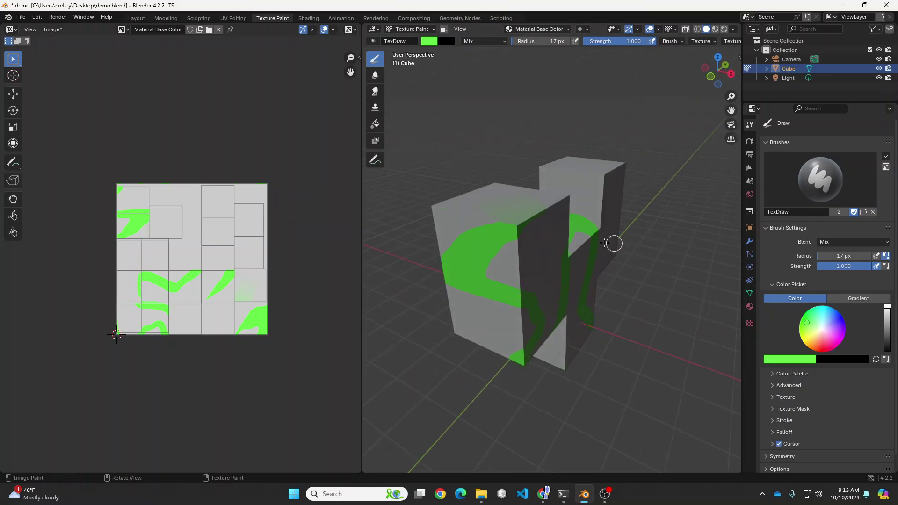
pyautogui.moveTo(602, 286); pyautogui.dragTo(576, 274, button='middle')
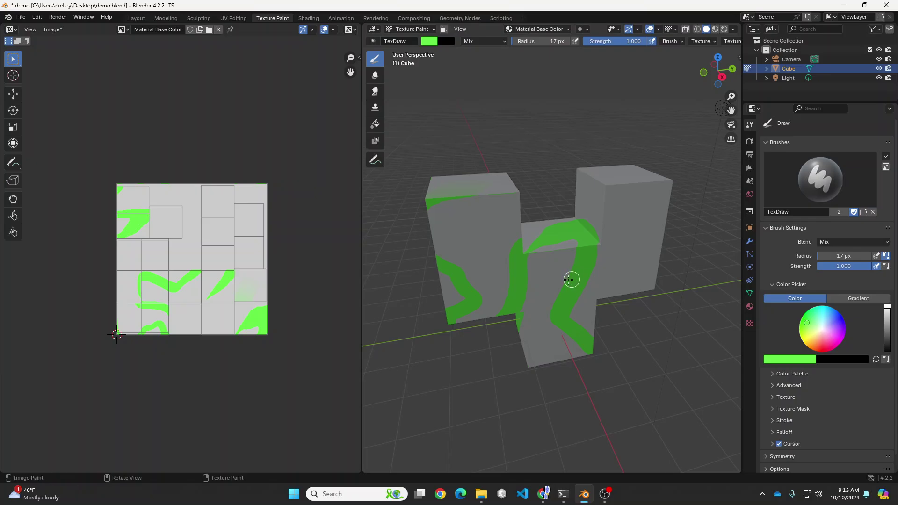
pyautogui.click(21, 18)
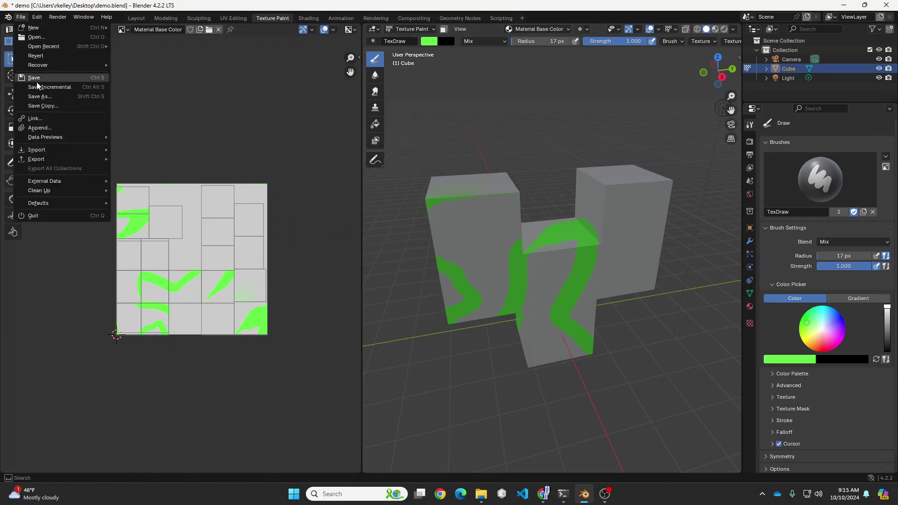
pyautogui.click(38, 57)
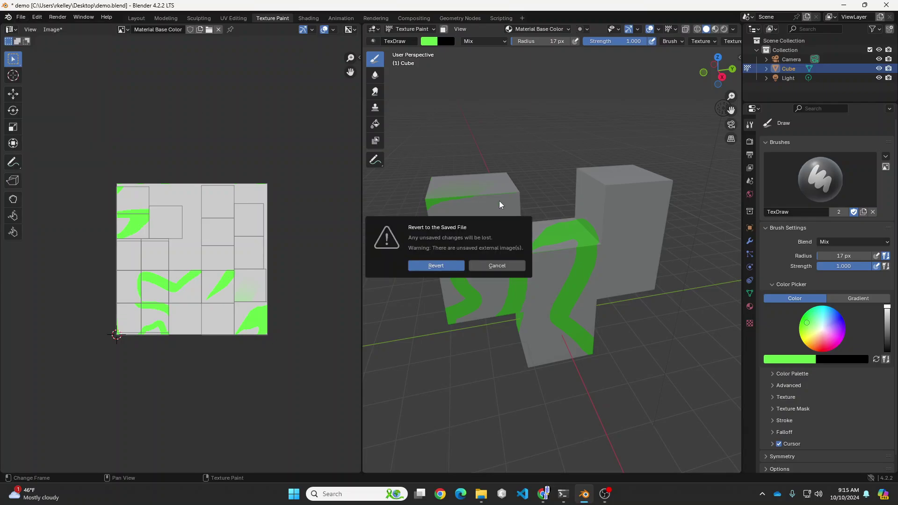
pyautogui.click(435, 267)
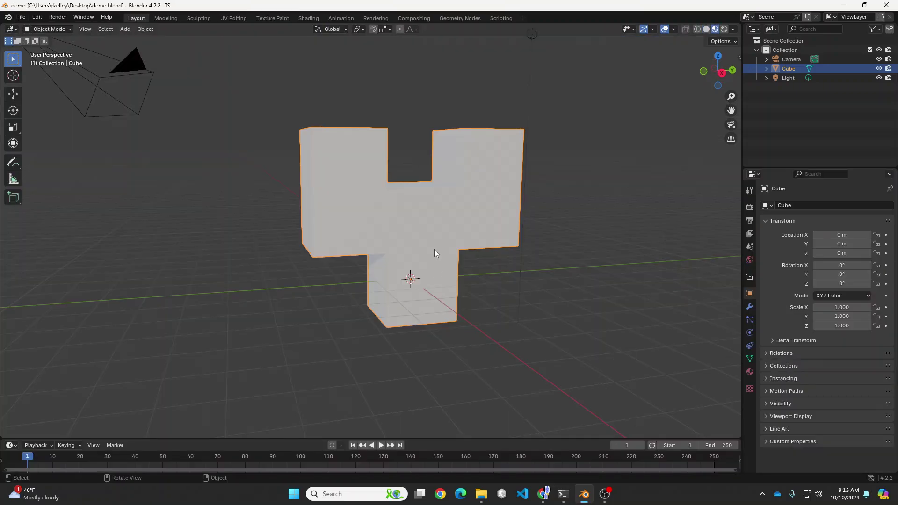
pyautogui.moveTo(434, 248)
pyautogui.mouseDown(button='middle')
pyautogui.moveTo(450, 284)
pyautogui.moveTo(429, 262)
pyautogui.mouseUp(button='middle')
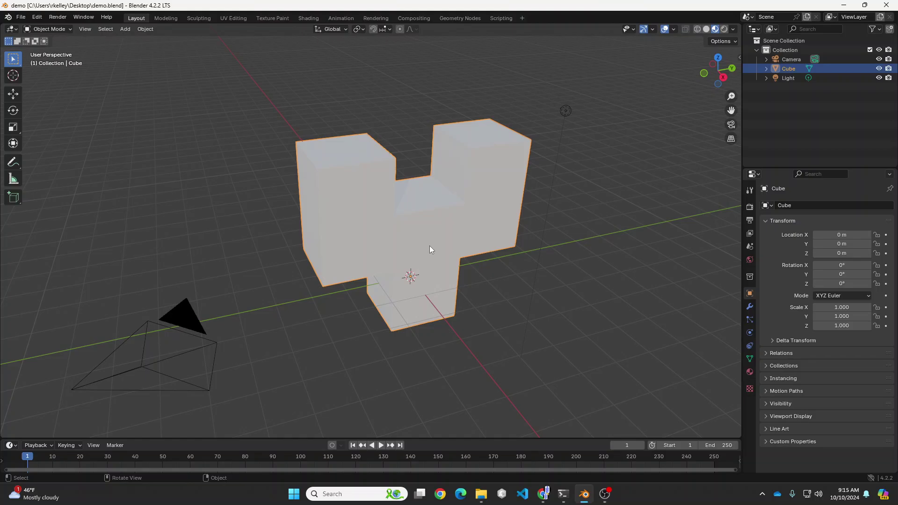
# Step: Try to paint the cube model with a pink brush colour in the Texture Paint workspace
pyautogui.click(270, 20)
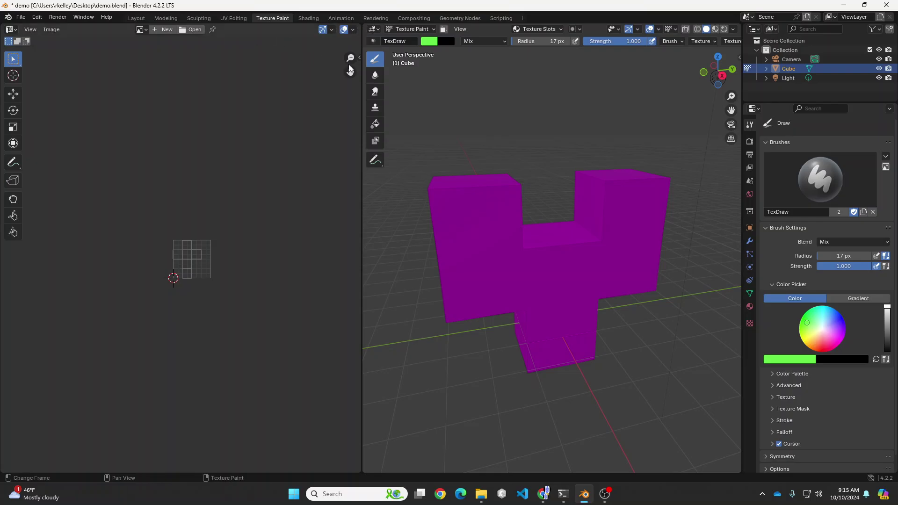
pyautogui.click(434, 43)
pyautogui.click(468, 116)
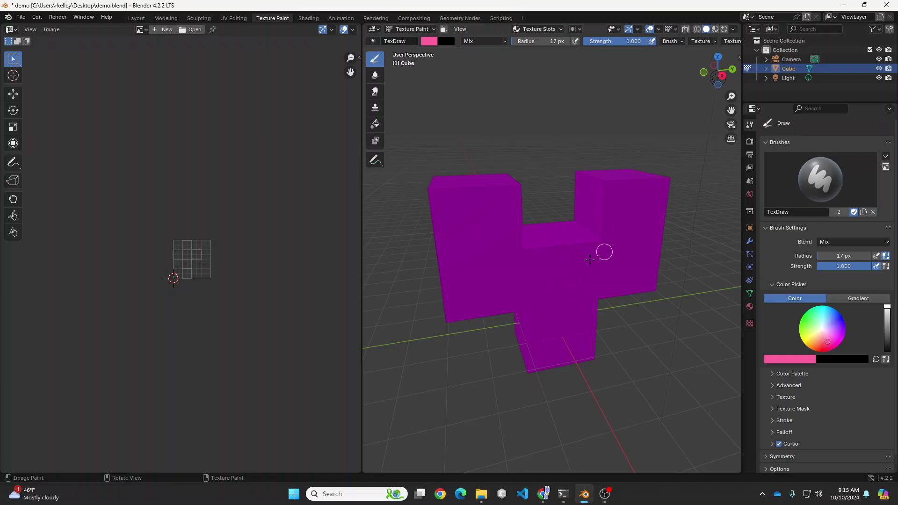
pyautogui.click(489, 229)
pyautogui.moveTo(481, 237)
pyautogui.mouseDown(button='middle')
pyautogui.moveTo(441, 242)
pyautogui.moveTo(485, 249)
pyautogui.mouseUp(button='middle')
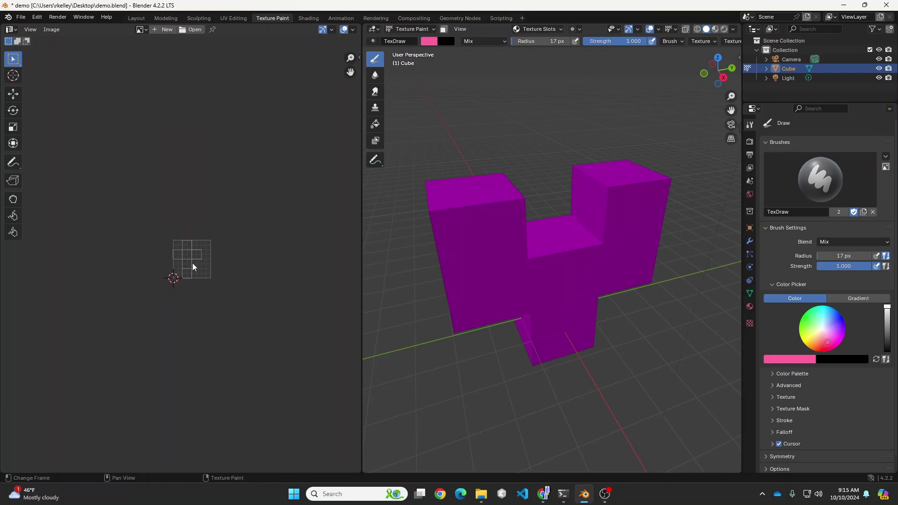
pyautogui.scroll(7, 193, 262)
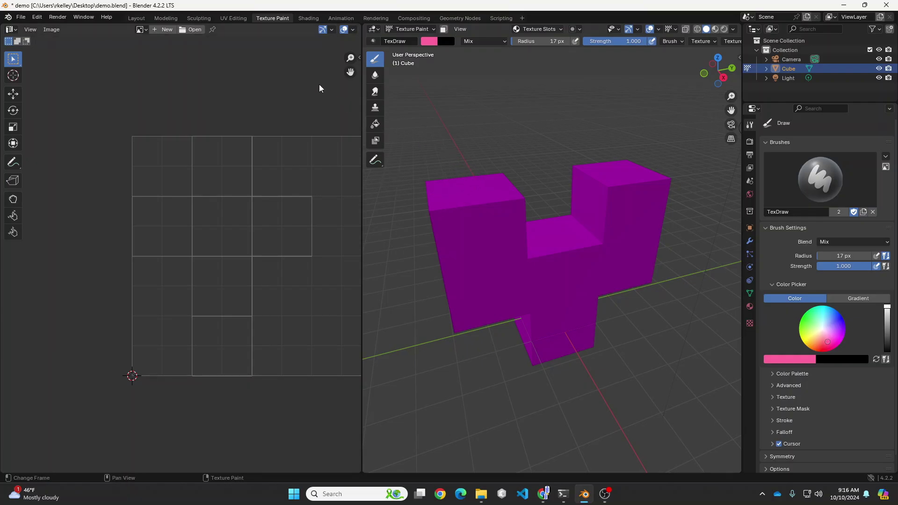
# Step: Switch to the UV Editing workspace and apply a standard Unwrap to all faces of the model
pyautogui.click(233, 17)
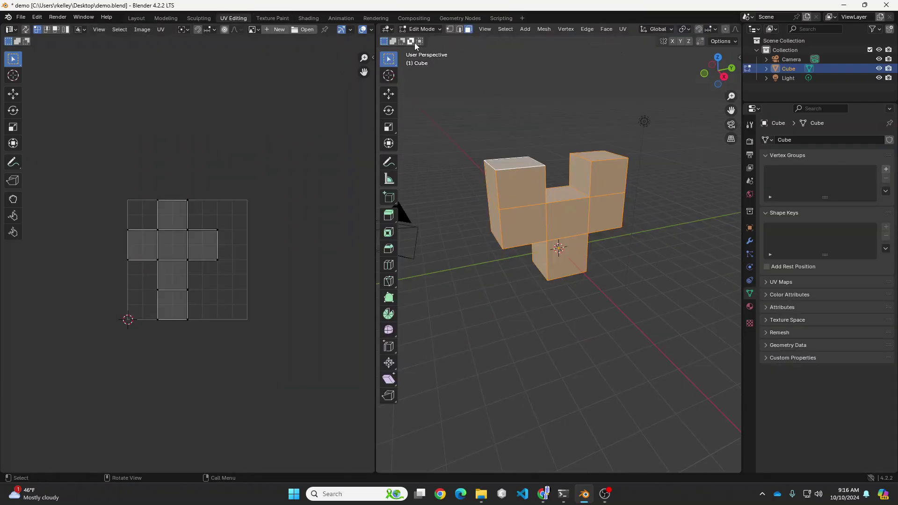
pyautogui.click(421, 29)
pyautogui.moveTo(557, 168); pyautogui.dragTo(564, 108, button='middle')
pyautogui.click(622, 29)
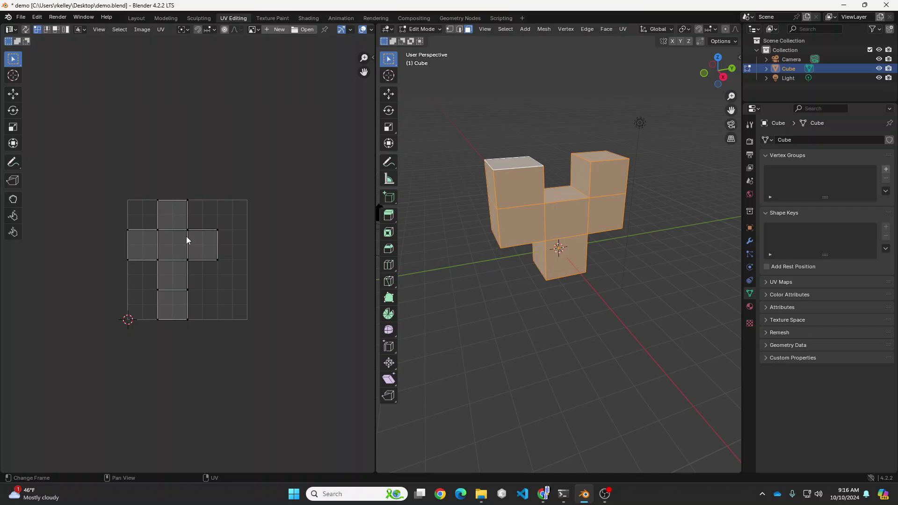
pyautogui.click(622, 29)
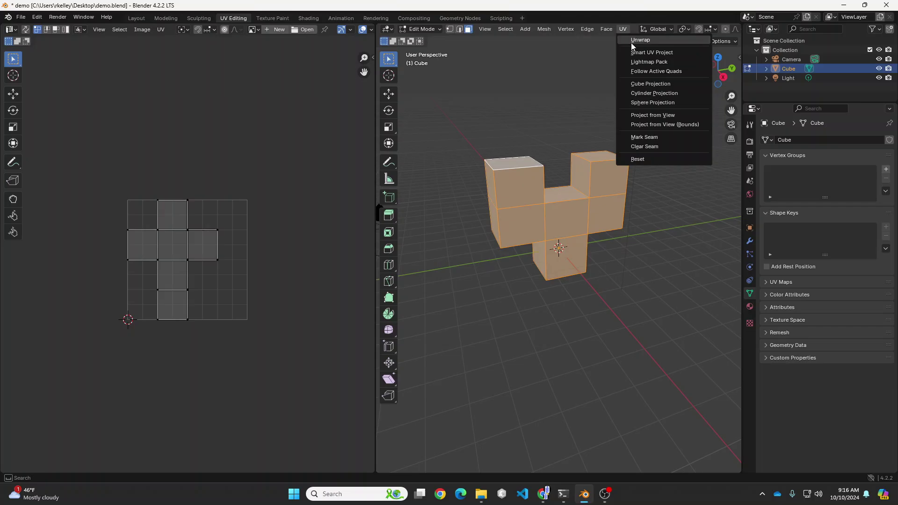
pyautogui.click(633, 42)
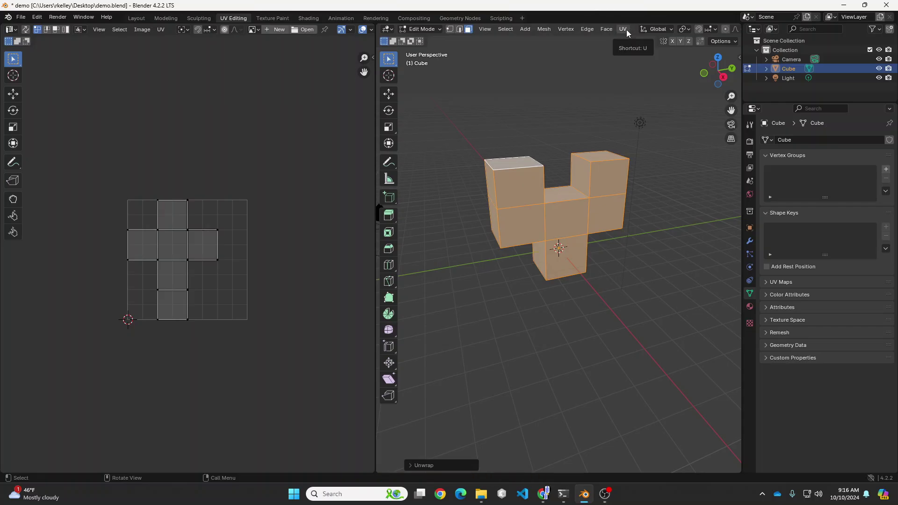
# Step: Generate the model's UV layout with Project from View
pyautogui.click(627, 30)
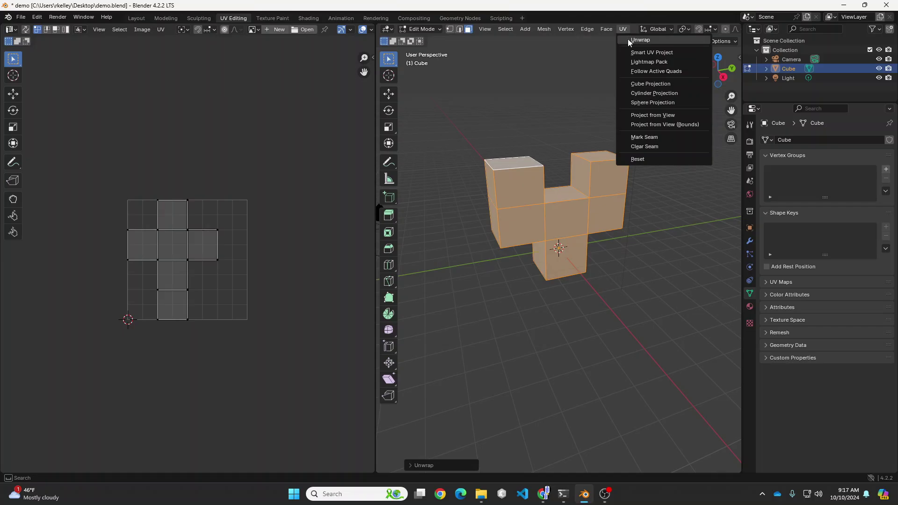
pyautogui.click(639, 116)
pyautogui.scroll(8, 191, 239)
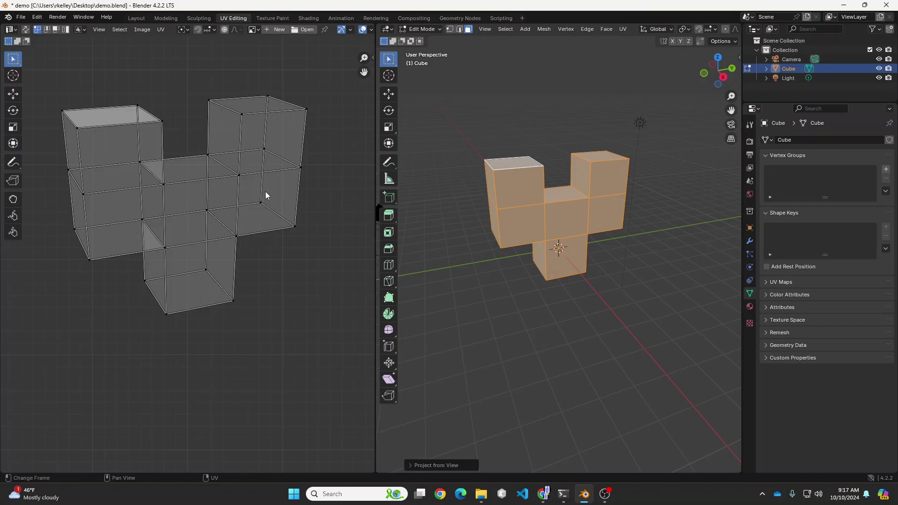
# Step: Unwrap the whole model with Smart UV Project, using an angle limit of 74.9°
pyautogui.click(622, 29)
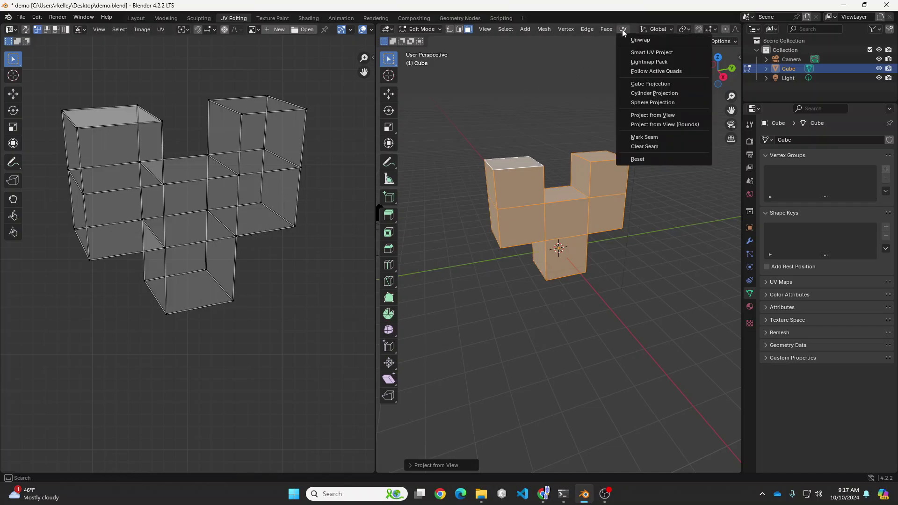
pyautogui.click(650, 54)
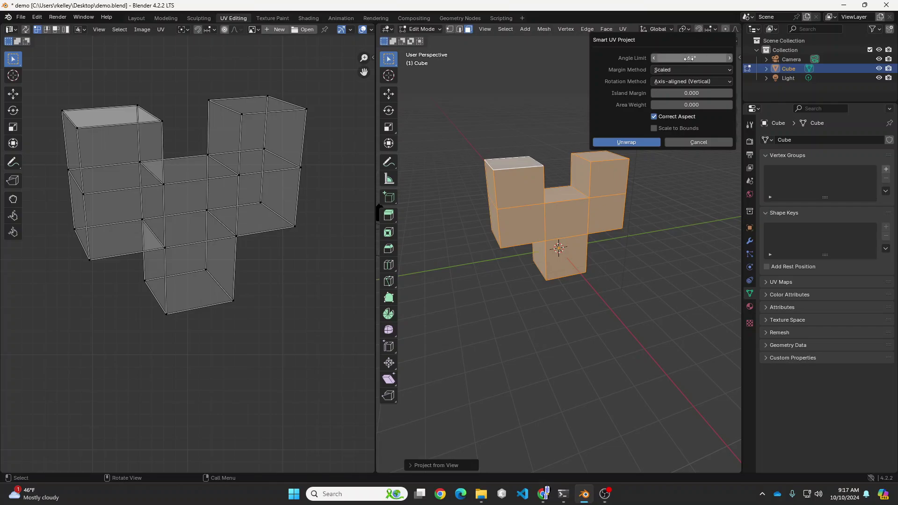
pyautogui.moveTo(691, 58); pyautogui.dragTo(706, 58)
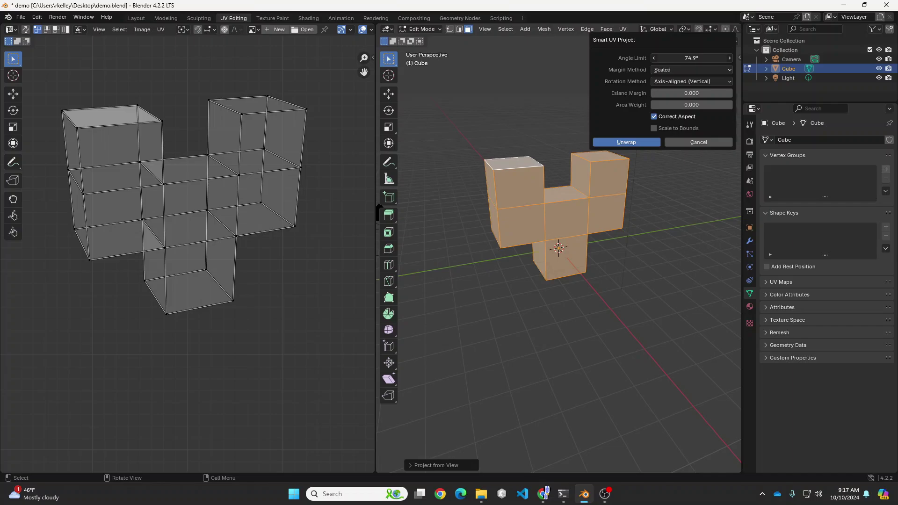
pyautogui.click(626, 142)
pyautogui.scroll(-5, 161, 170)
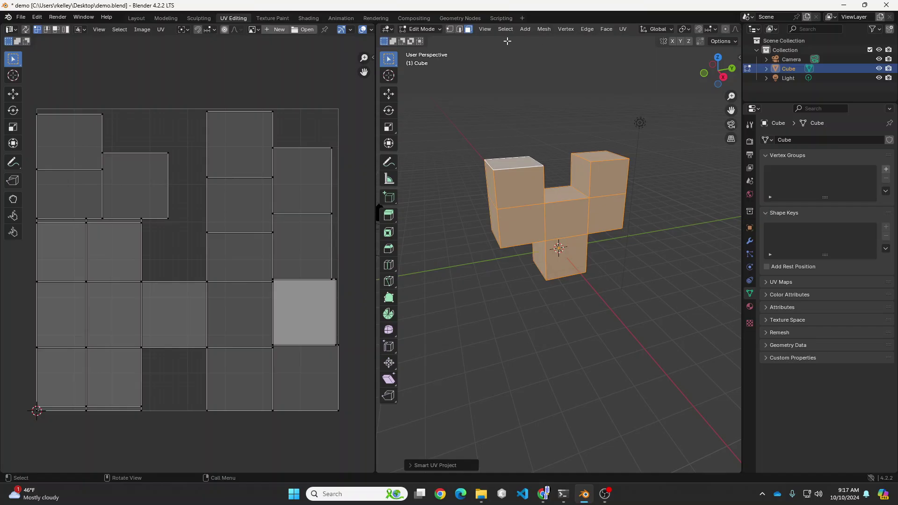
# Step: In the Texture Paint workspace, set the brush colour to yellow and try to paint on the model's front face
pyautogui.click(282, 18)
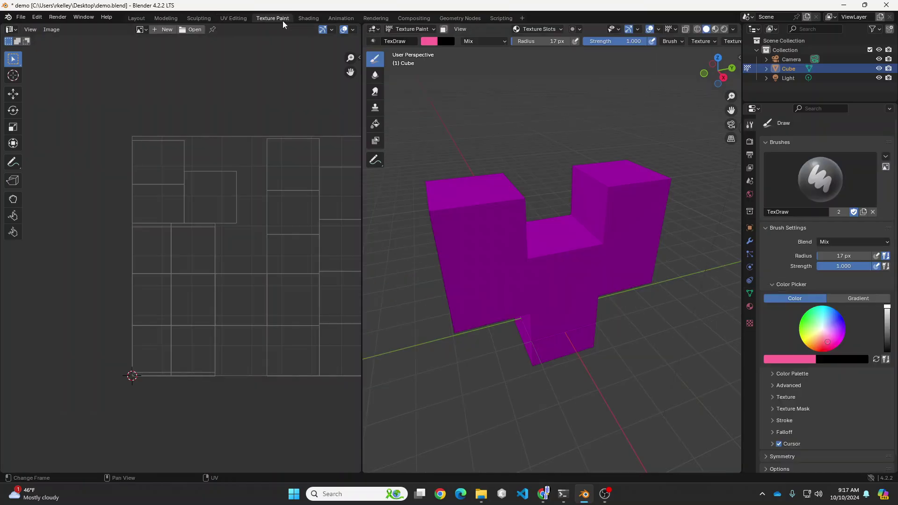
pyautogui.click(430, 43)
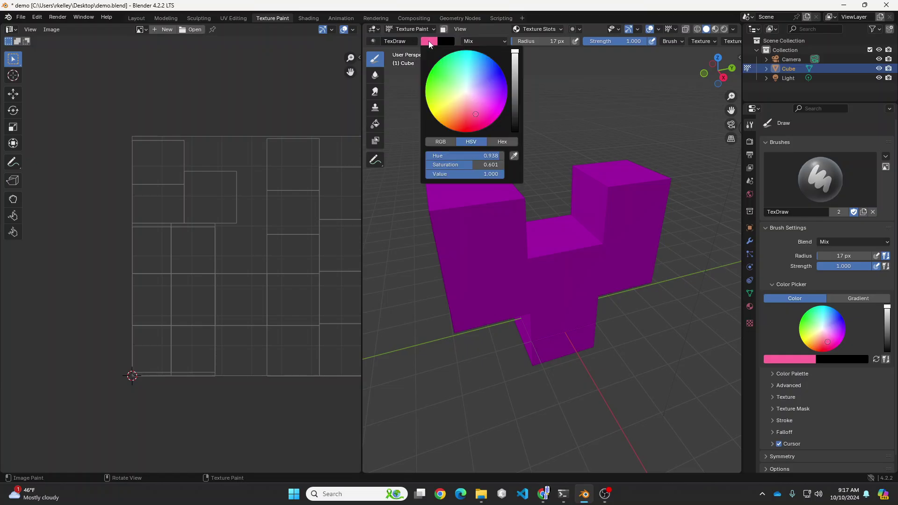
pyautogui.click(438, 104)
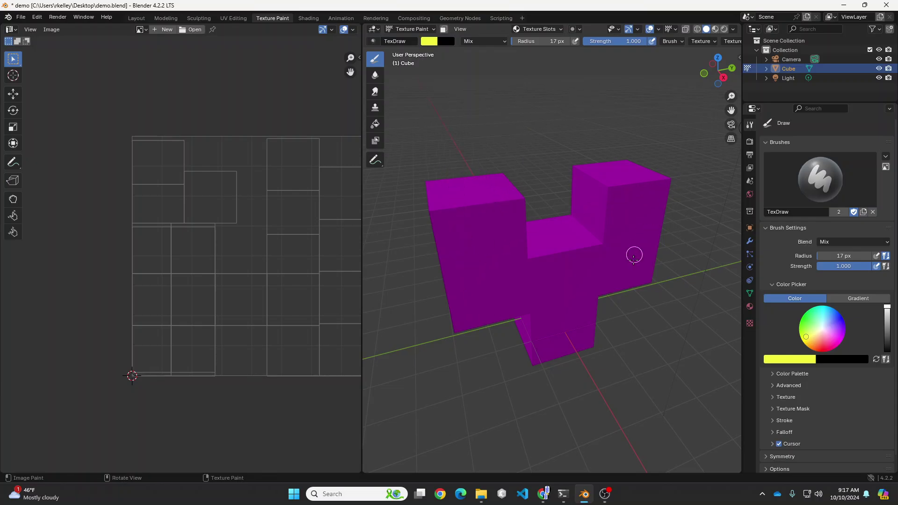
pyautogui.click(462, 239)
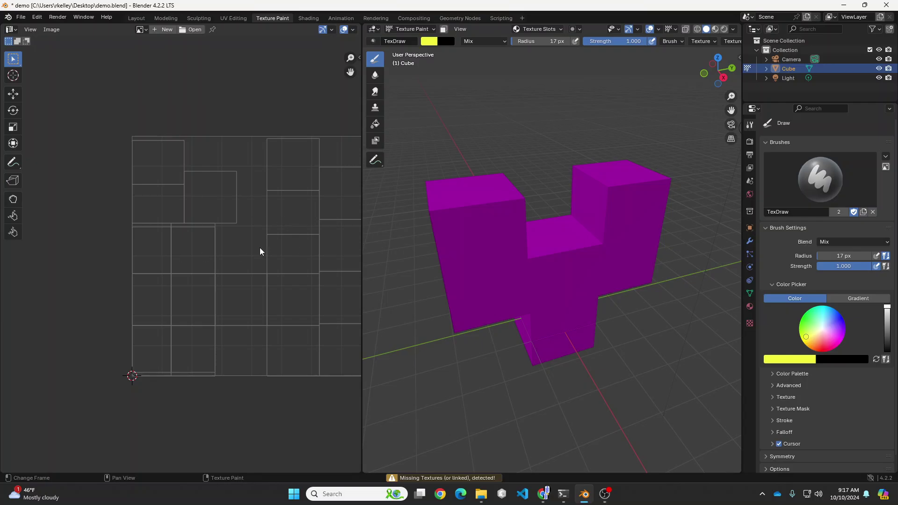
# Step: Add a Base Color texture paint slot named Material Base Color, 1024 x 1024 px, with a blank generated image
pyautogui.moveTo(260, 251); pyautogui.dragTo(198, 208, button='middle')
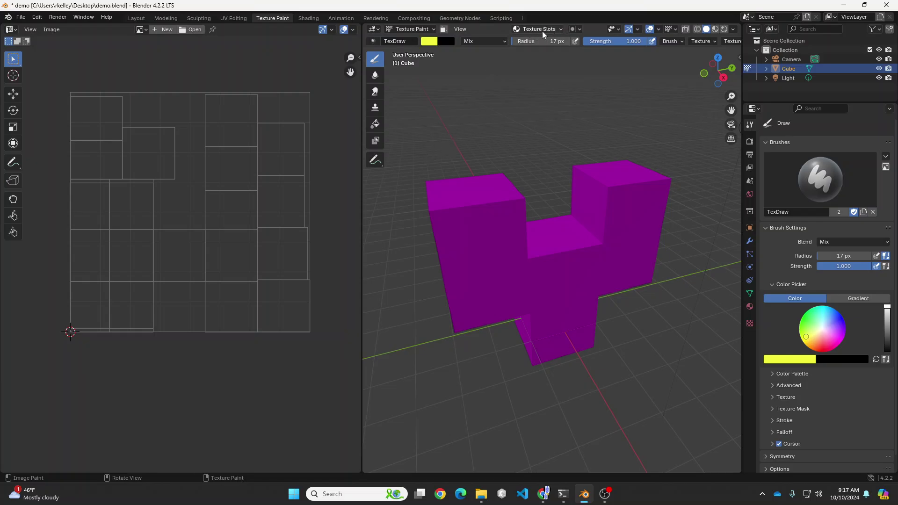
pyautogui.click(562, 30)
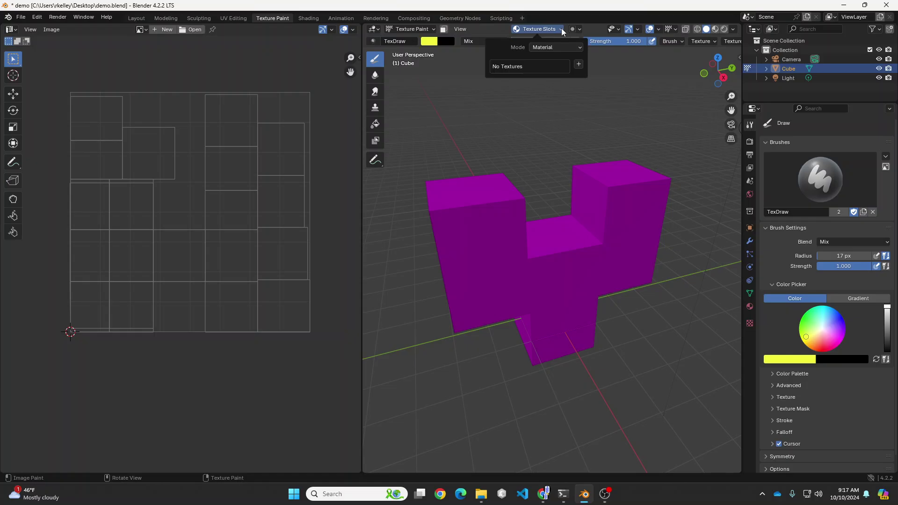
pyautogui.click(525, 32)
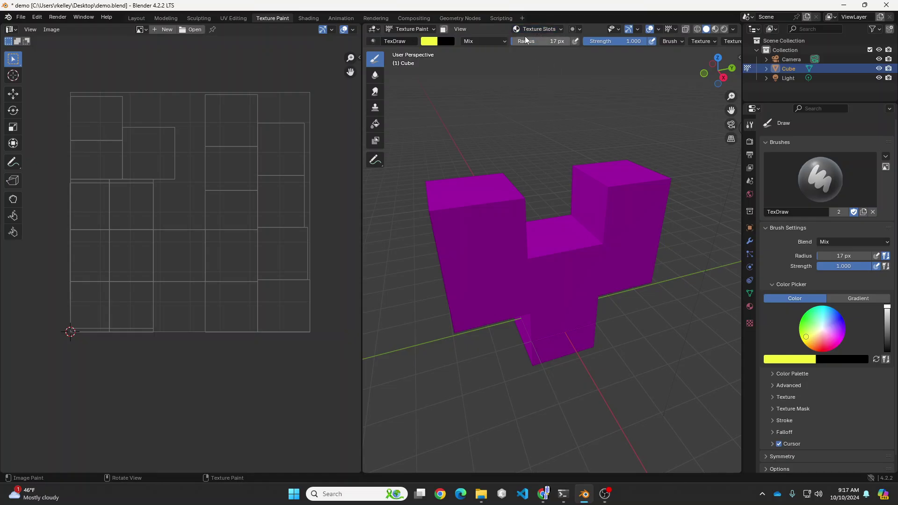
pyautogui.click(550, 32)
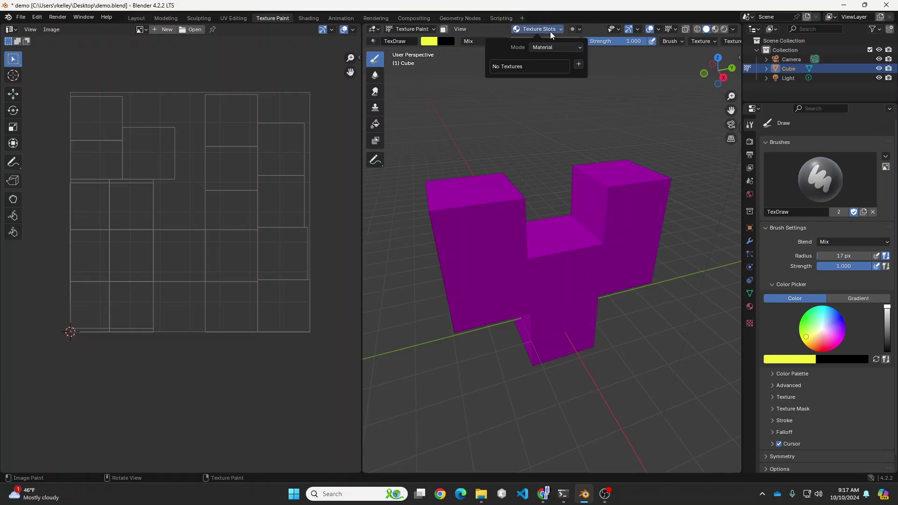
pyautogui.click(579, 64)
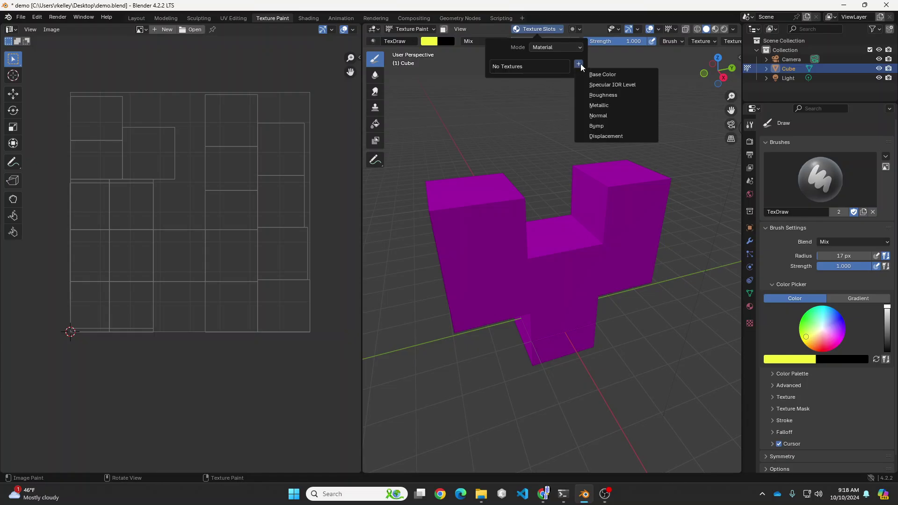
pyautogui.click(603, 75)
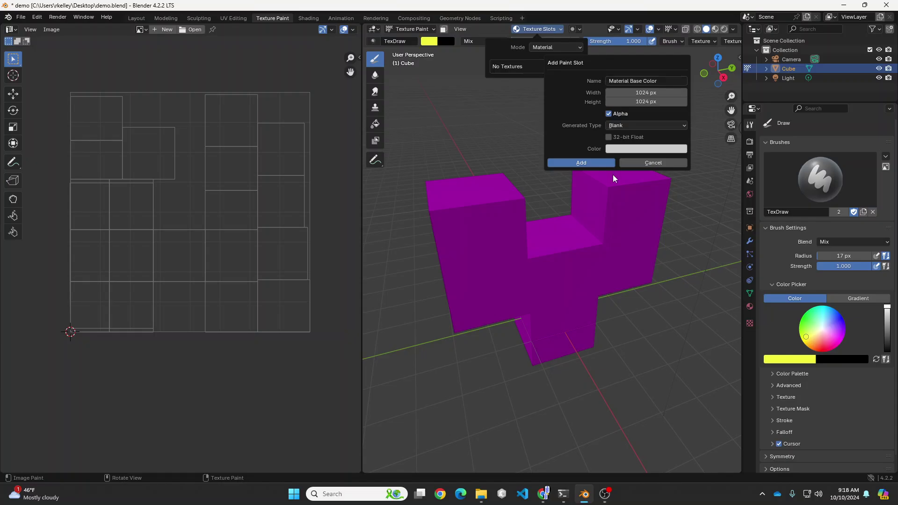
pyautogui.click(599, 162)
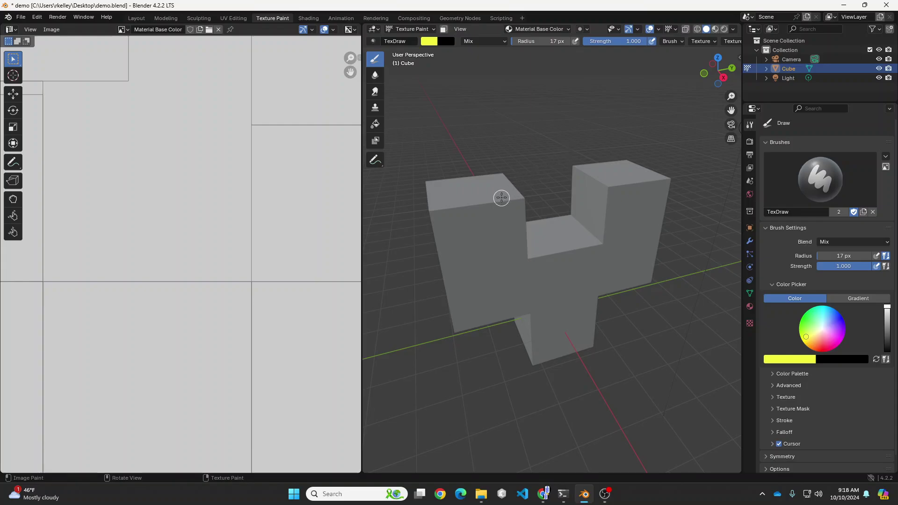
# Step: Paint freehand yellow strokes across several sides of the model with the 17 px Draw brush
pyautogui.press('Home')
pyautogui.scroll(2, 227, 167)
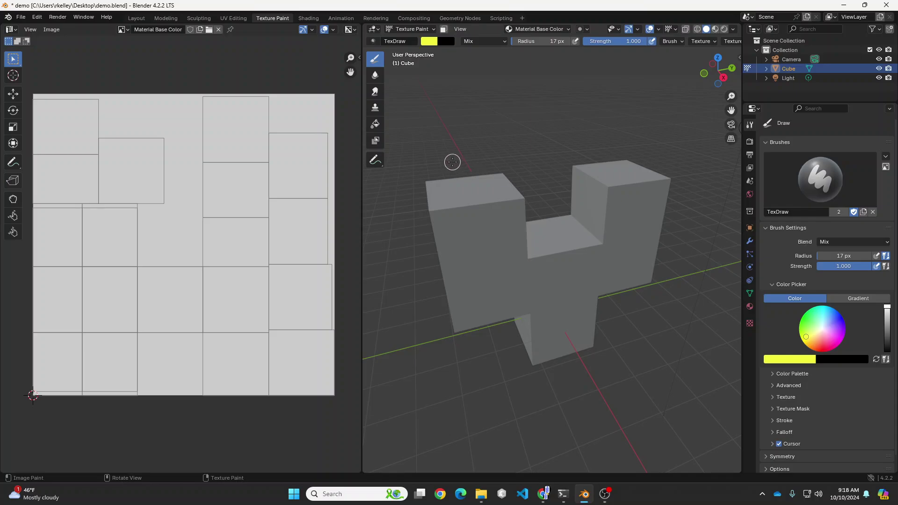
pyautogui.moveTo(453, 179)
pyautogui.mouseDown()
pyautogui.moveTo(501, 230)
pyautogui.moveTo(506, 294)
pyautogui.moveTo(564, 280)
pyautogui.moveTo(588, 192)
pyautogui.moveTo(636, 199)
pyautogui.moveTo(603, 288)
pyautogui.moveTo(630, 349)
pyautogui.moveTo(571, 319)
pyautogui.mouseUp()
pyautogui.moveTo(571, 320); pyautogui.dragTo(638, 270, button='middle')
pyautogui.moveTo(637, 271)
pyautogui.mouseDown()
pyautogui.moveTo(528, 248)
pyautogui.moveTo(595, 184)
pyautogui.moveTo(613, 261)
pyautogui.mouseUp()
pyautogui.moveTo(541, 358); pyautogui.dragTo(448, 348, button='middle')
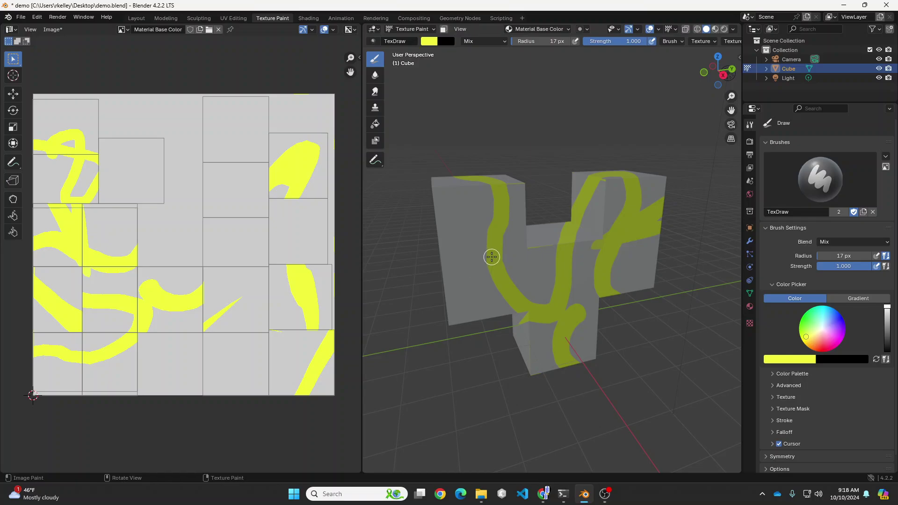
pyautogui.moveTo(566, 281); pyautogui.dragTo(501, 300, button='middle')
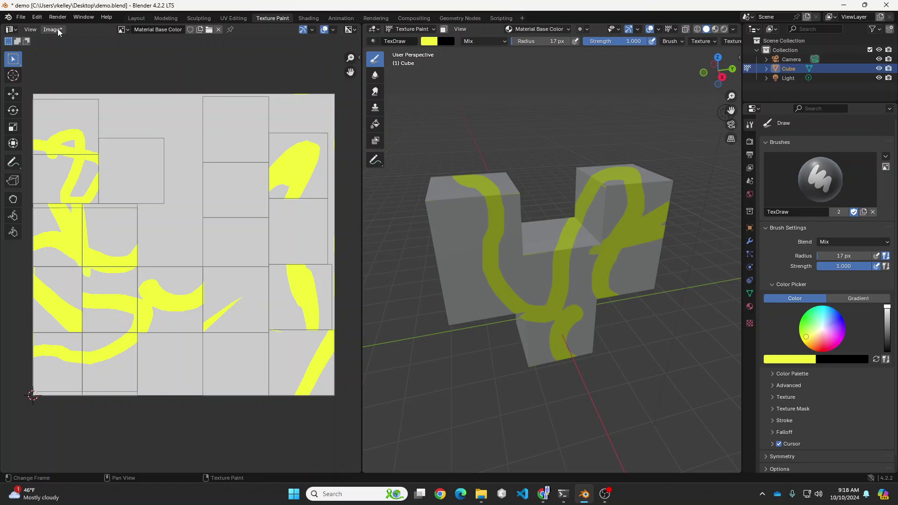
# Step: Save the painted texture image as Material Base Color.png in PNG format in the Desktop folder
pyautogui.click(568, 29)
pyautogui.click(63, 31)
pyautogui.click(74, 128)
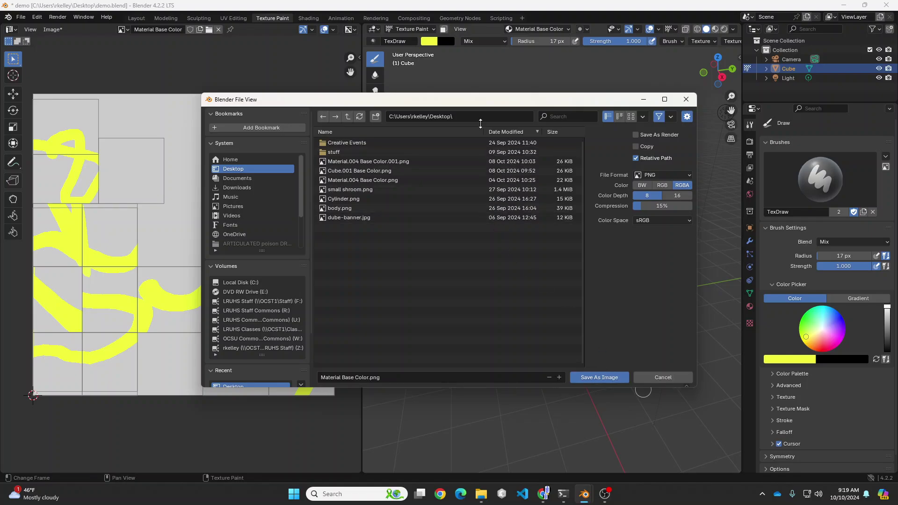
pyautogui.click(435, 117)
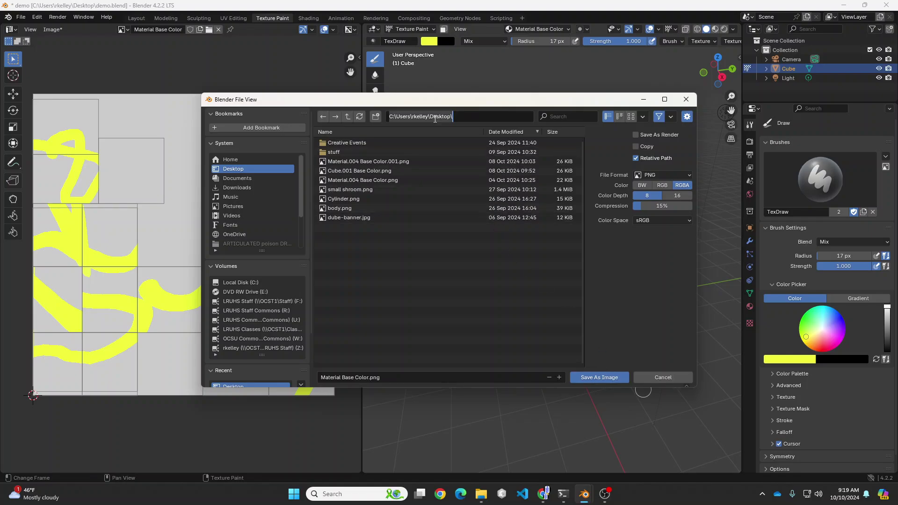
pyautogui.click(595, 377)
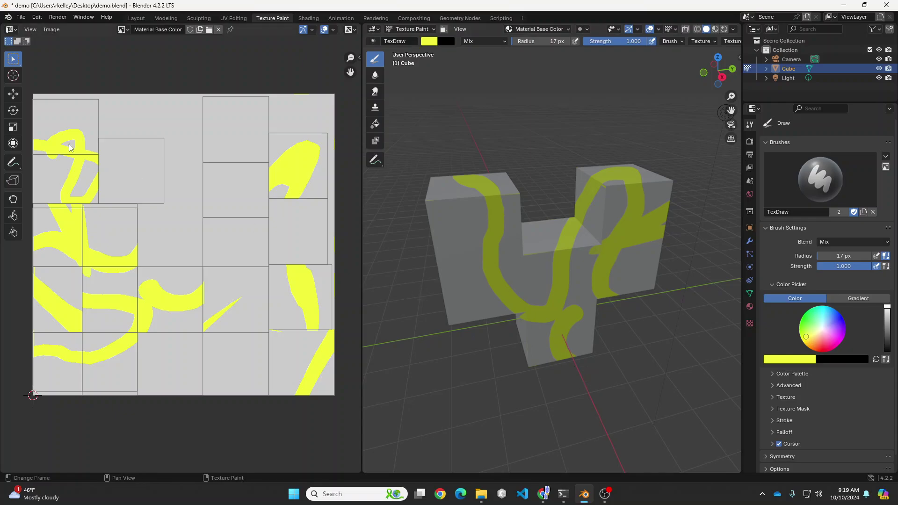
# Step: Turn on Automatically Pack Resources for the file's external data
pyautogui.click(21, 17)
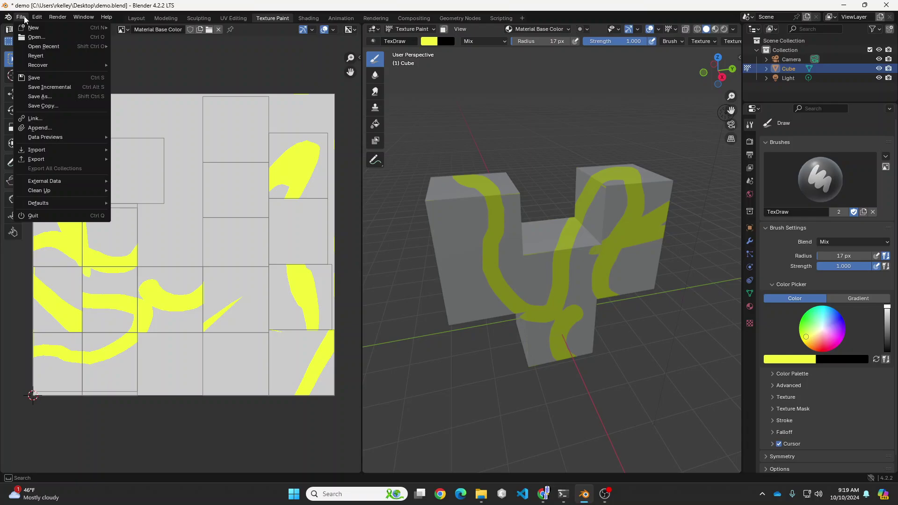
pyautogui.moveTo(50, 178)
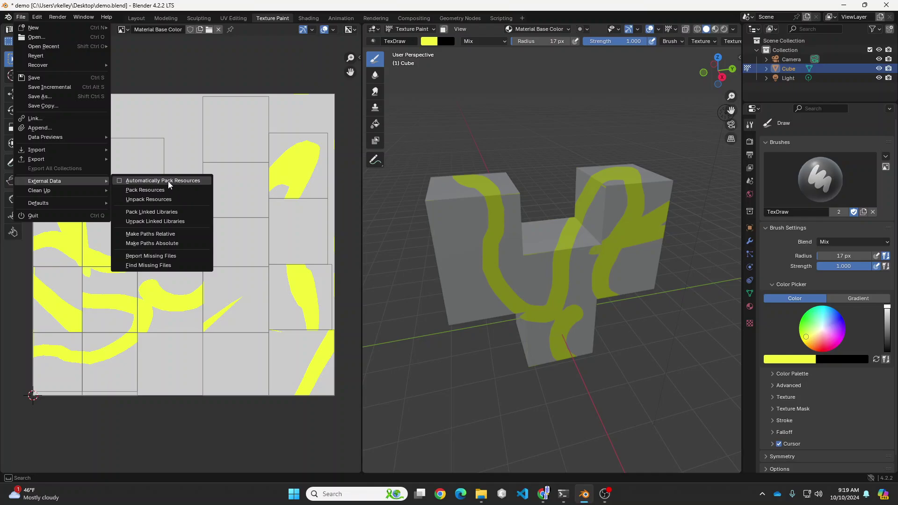
pyautogui.click(140, 182)
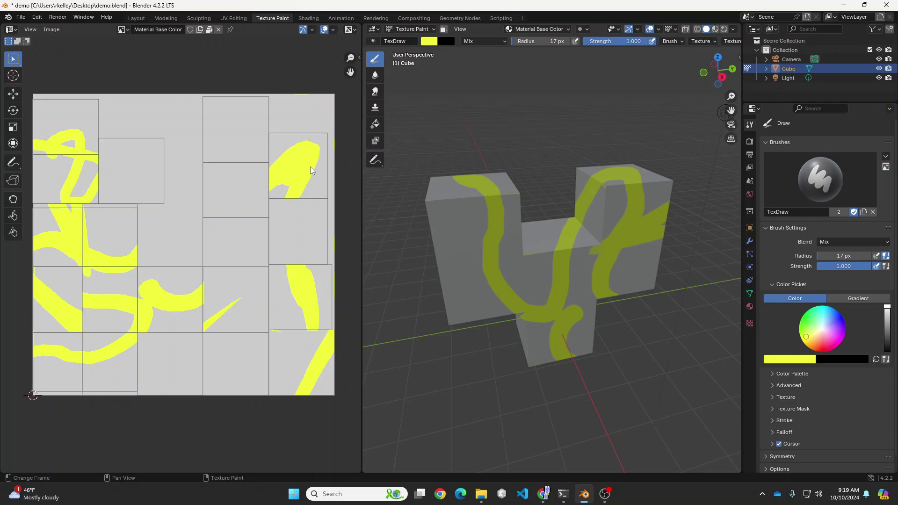
# Step: Paint a green zigzag on the model's front face and a pink stroke down over the end of the arm
pyautogui.click(812, 313)
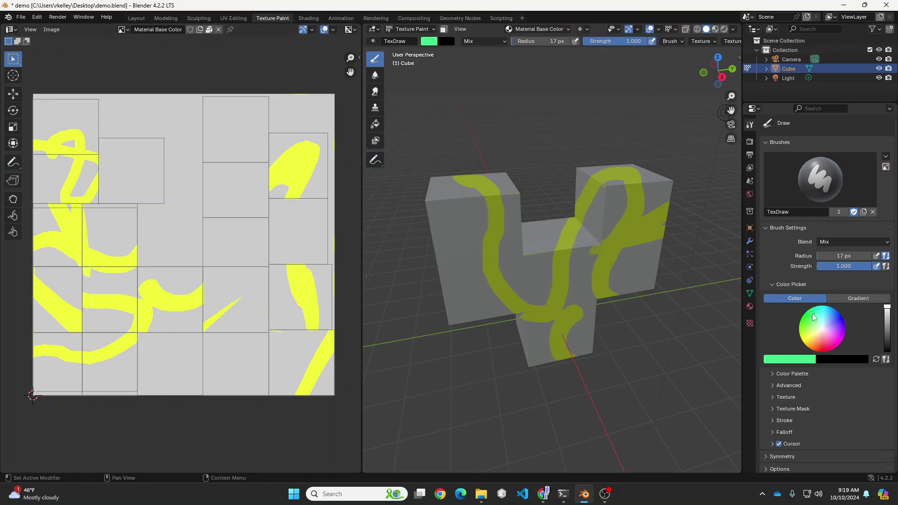
pyautogui.moveTo(446, 201)
pyautogui.mouseDown()
pyautogui.moveTo(531, 270)
pyautogui.moveTo(509, 299)
pyautogui.mouseUp()
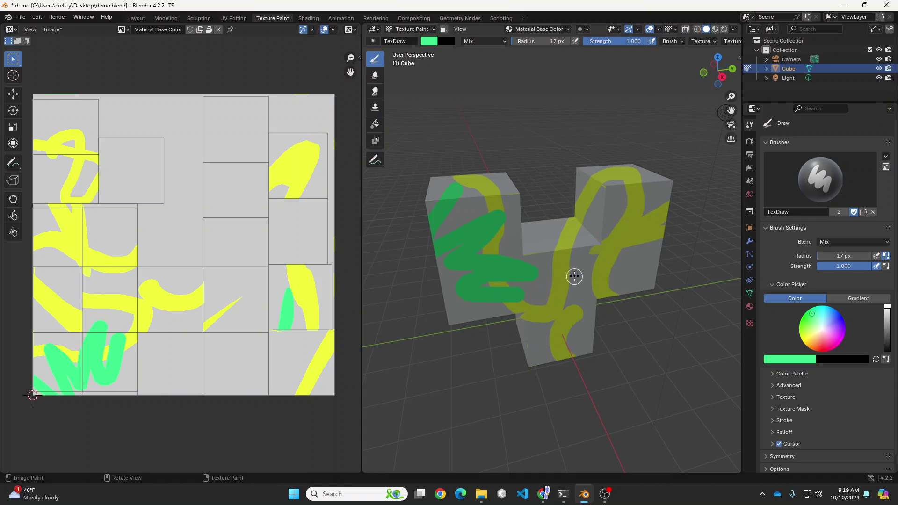
pyautogui.moveTo(575, 275)
pyautogui.mouseDown(button='middle')
pyautogui.moveTo(641, 248)
pyautogui.moveTo(690, 276)
pyautogui.mouseUp(button='middle')
pyautogui.click(829, 345)
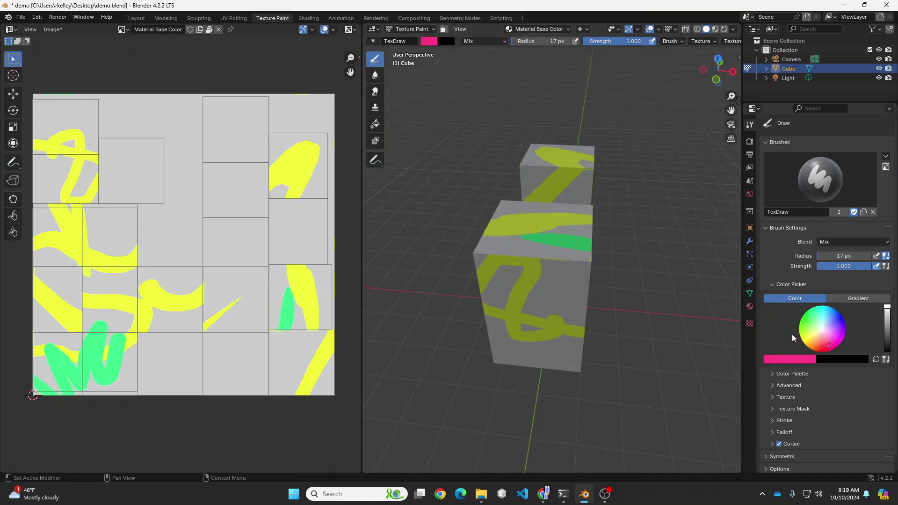
pyautogui.moveTo(542, 222); pyautogui.dragTo(548, 326)
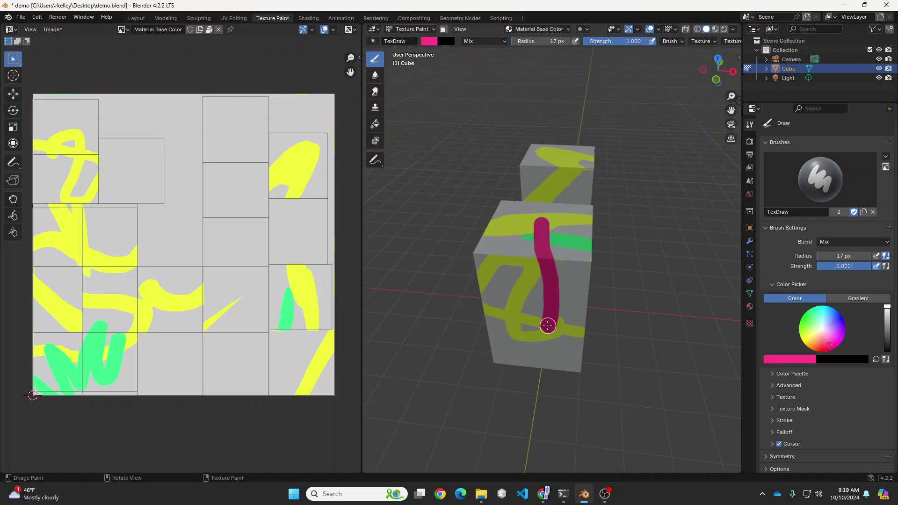
# Step: Smear the pink and yellow paint on the arm's top and end faces with the 17 px Smear brush
pyautogui.click(373, 77)
pyautogui.moveTo(545, 216)
pyautogui.mouseDown()
pyautogui.moveTo(551, 260)
pyautogui.moveTo(540, 212)
pyautogui.moveTo(542, 223)
pyautogui.moveTo(523, 239)
pyautogui.moveTo(410, 151)
pyautogui.moveTo(390, 111)
pyautogui.moveTo(498, 156)
pyautogui.moveTo(584, 209)
pyautogui.moveTo(508, 247)
pyautogui.moveTo(569, 288)
pyautogui.moveTo(496, 338)
pyautogui.mouseUp()
pyautogui.click(375, 92)
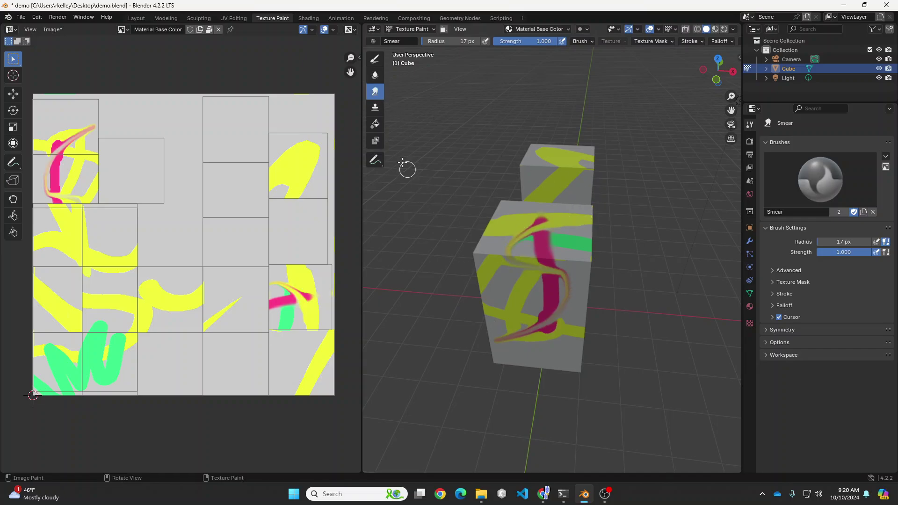
# Step: Fill the whole model with red using the Fill brush
pyautogui.click(376, 125)
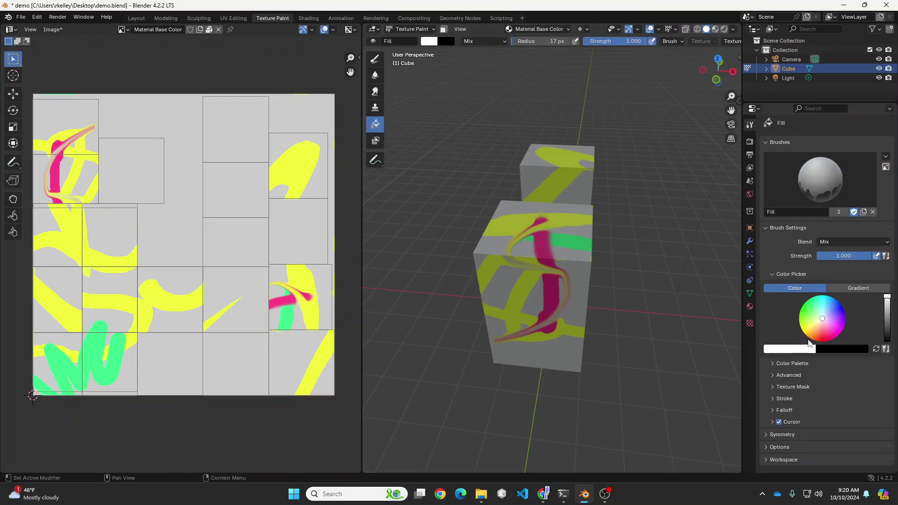
pyautogui.moveTo(810, 344); pyautogui.dragTo(821, 336)
pyautogui.click(555, 229)
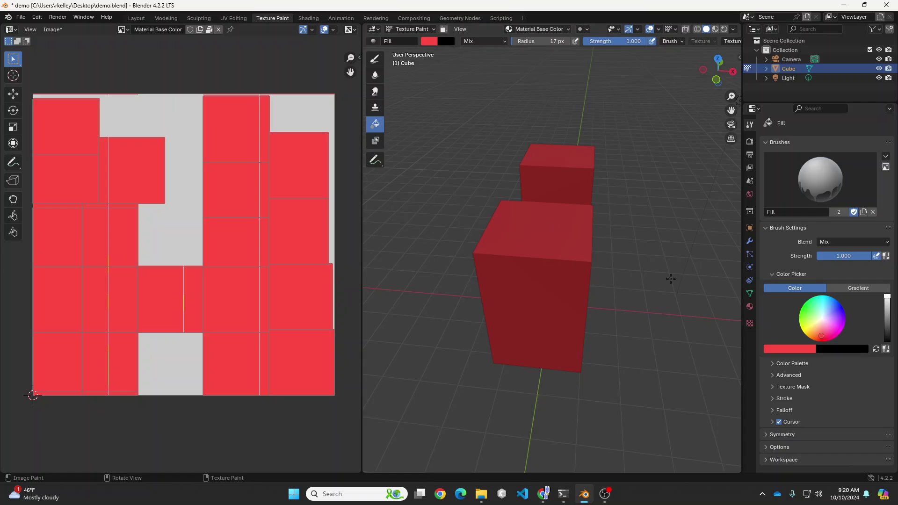
pyautogui.moveTo(552, 225); pyautogui.dragTo(608, 254, button='middle')
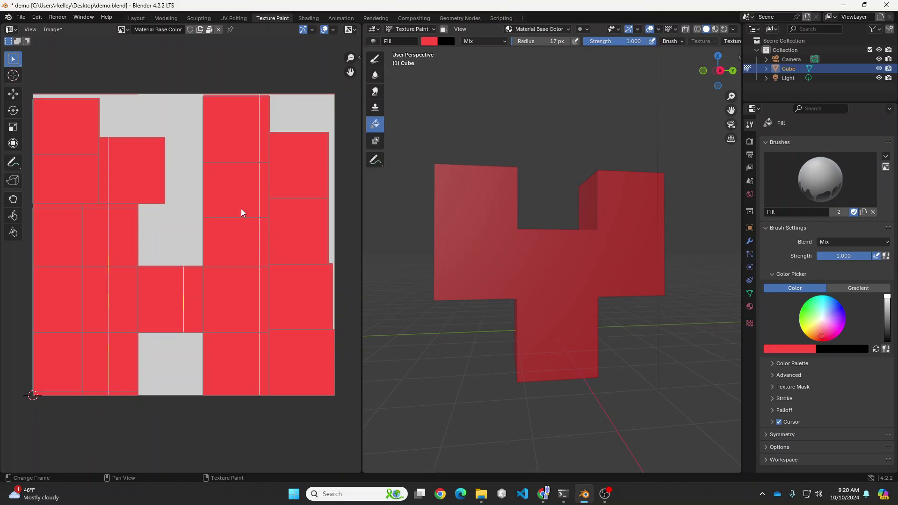
pyautogui.moveTo(406, 183); pyautogui.dragTo(544, 238, button='middle')
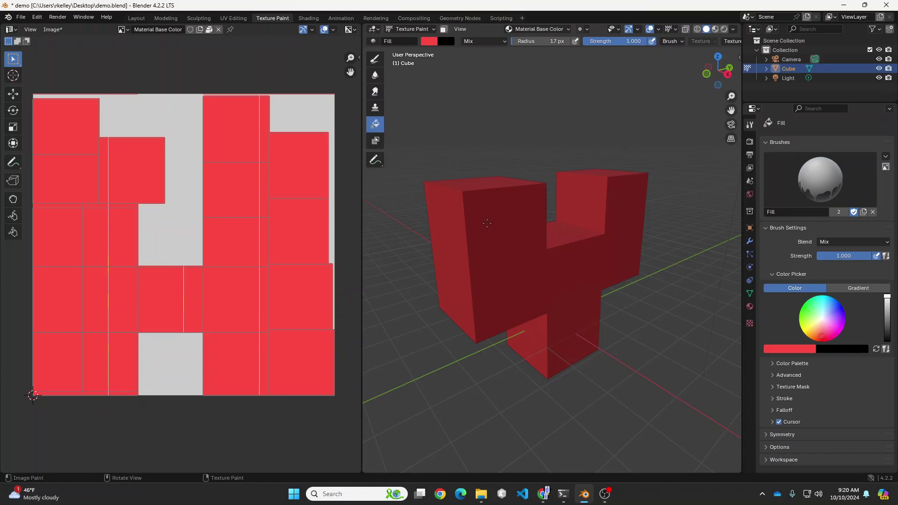
# Step: With the 17 px Draw brush in light lavender, paint an L-shaped stroke on the front face of one arm
pyautogui.click(376, 60)
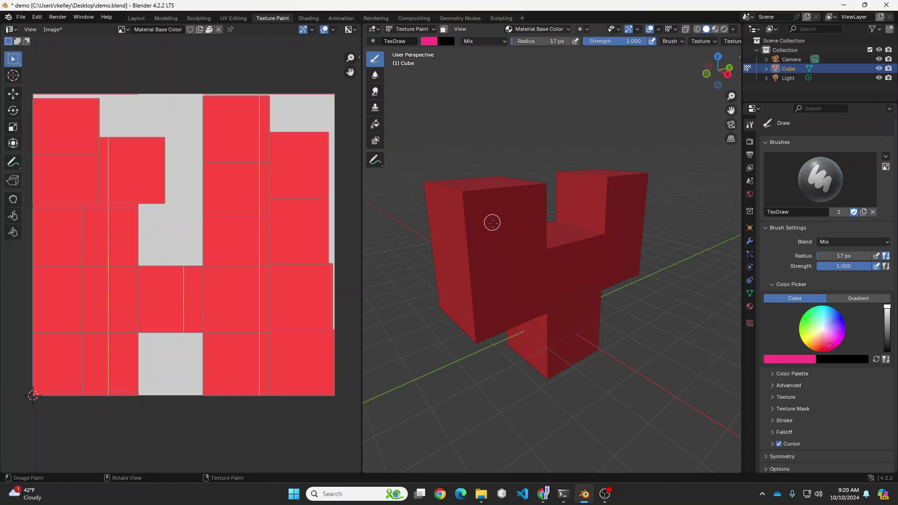
pyautogui.scroll(-3, 519, 232)
pyautogui.moveTo(529, 288); pyautogui.dragTo(491, 281, button='middle')
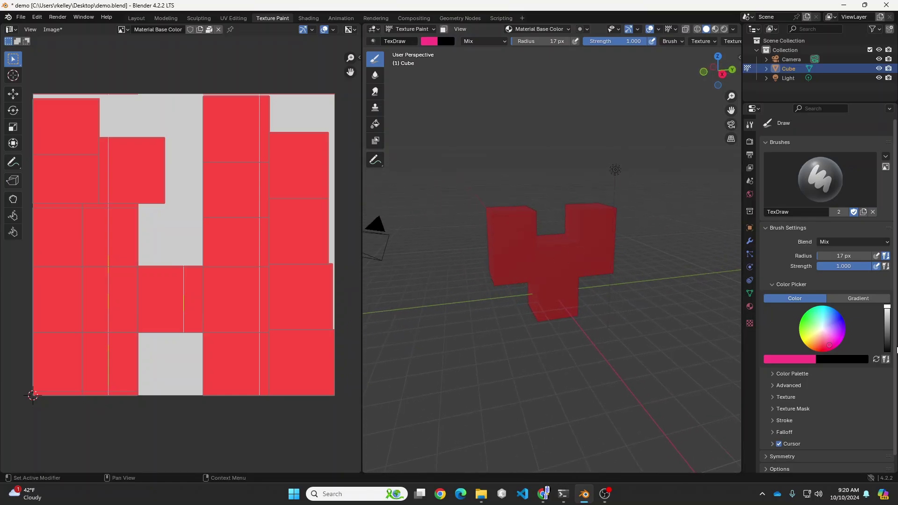
pyautogui.click(827, 327)
pyautogui.scroll(4, 539, 249)
pyautogui.moveTo(587, 207); pyautogui.dragTo(509, 207, button='middle')
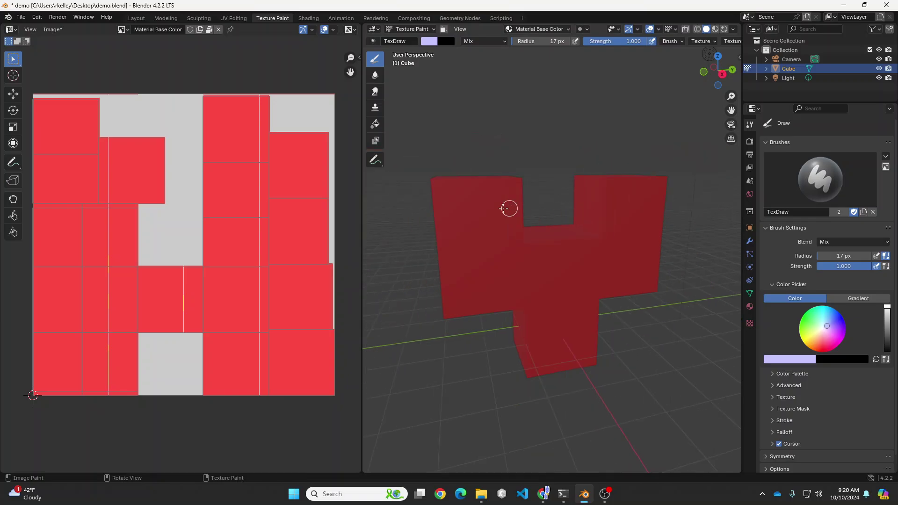
pyautogui.moveTo(463, 197)
pyautogui.mouseDown()
pyautogui.moveTo(463, 237)
pyautogui.moveTo(497, 271)
pyautogui.mouseUp()
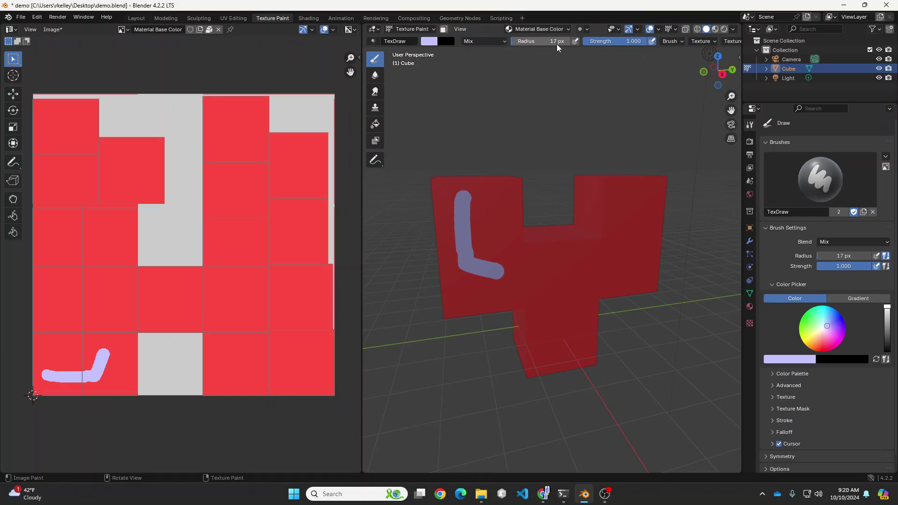
# Step: Enable Stabilize Stroke for the Draw brush and paint a long curved lavender stroke across the model's front face
pyautogui.scroll(-2, 632, 41)
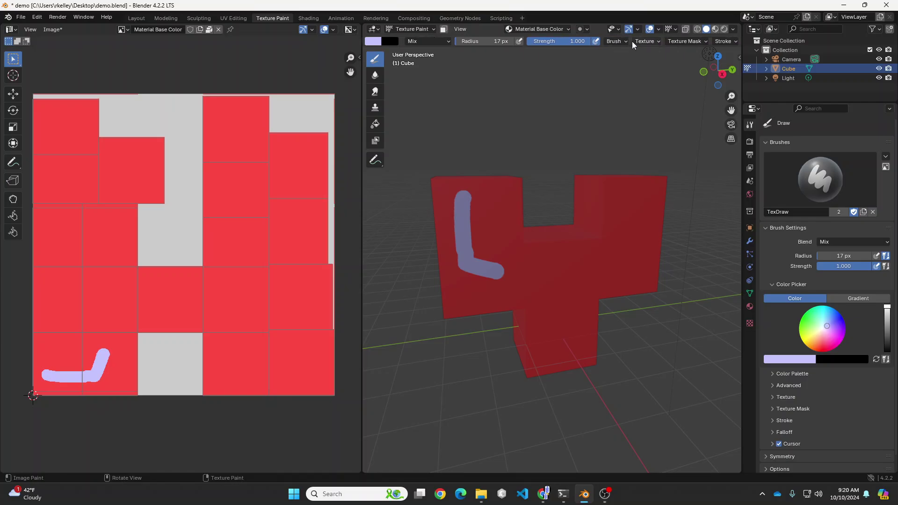
pyautogui.scroll(-2, 632, 41)
pyautogui.click(567, 42)
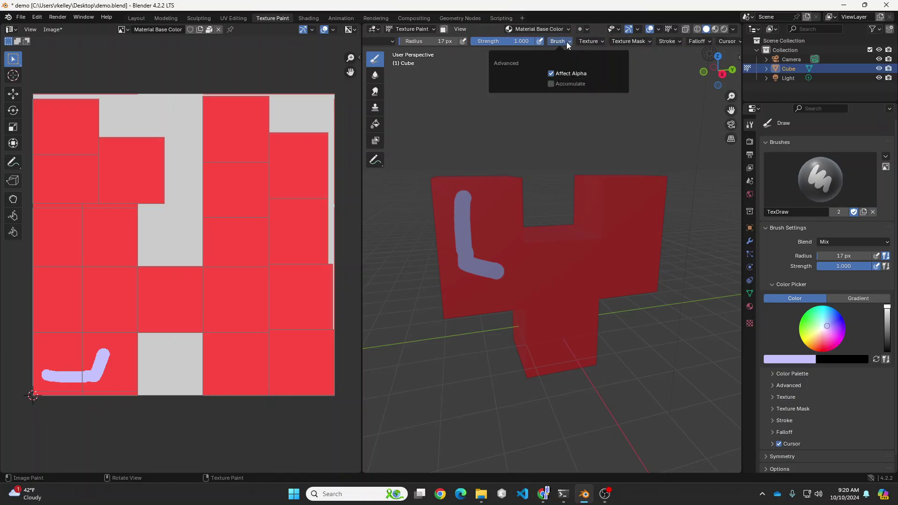
pyautogui.click(592, 42)
pyautogui.moveTo(630, 43)
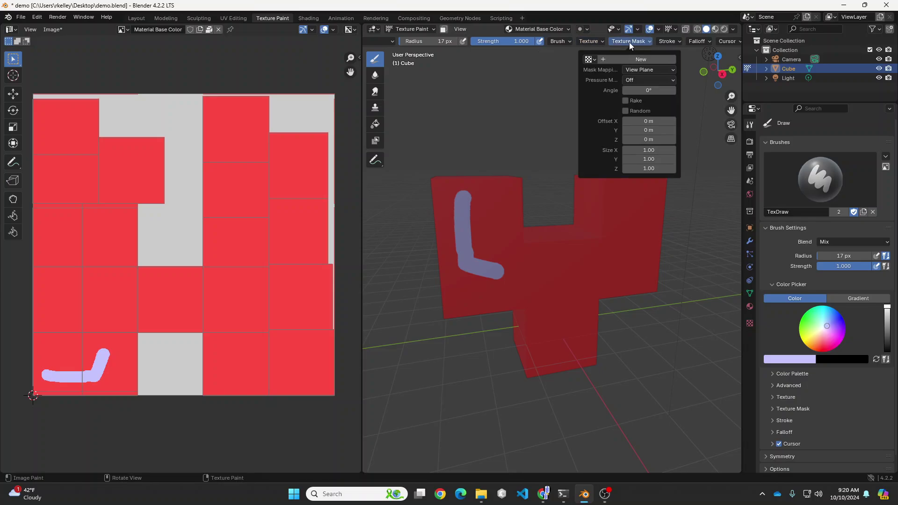
pyautogui.moveTo(675, 44)
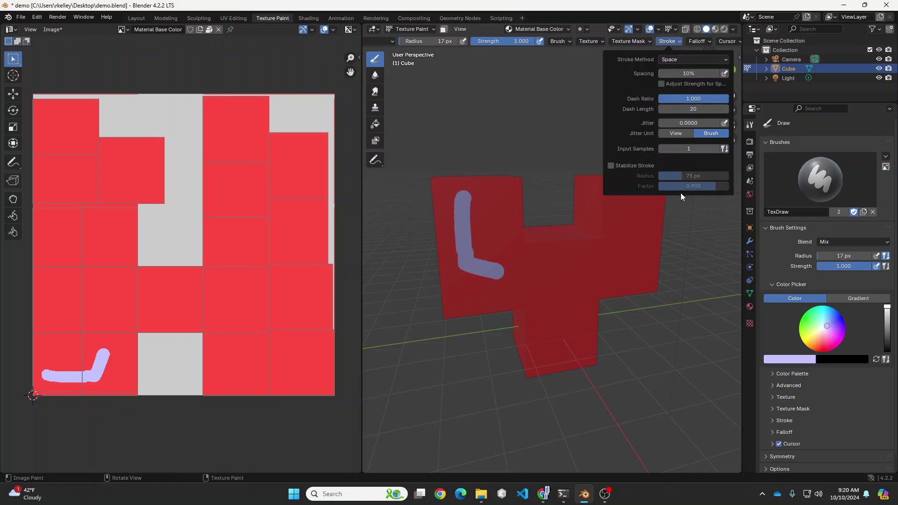
pyautogui.click(635, 165)
pyautogui.moveTo(624, 204)
pyautogui.mouseDown()
pyautogui.moveTo(635, 265)
pyautogui.moveTo(603, 283)
pyautogui.moveTo(535, 273)
pyautogui.moveTo(458, 284)
pyautogui.moveTo(466, 318)
pyautogui.mouseUp()
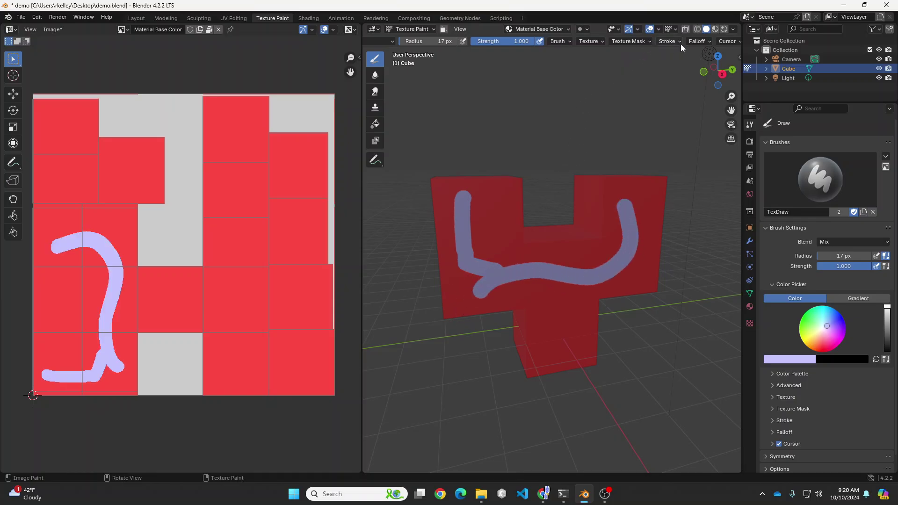
# Step: Set the brush falloff to Smooth and paint a short soft-edged lavender stroke beside the long curve's upper end
pyautogui.click(700, 42)
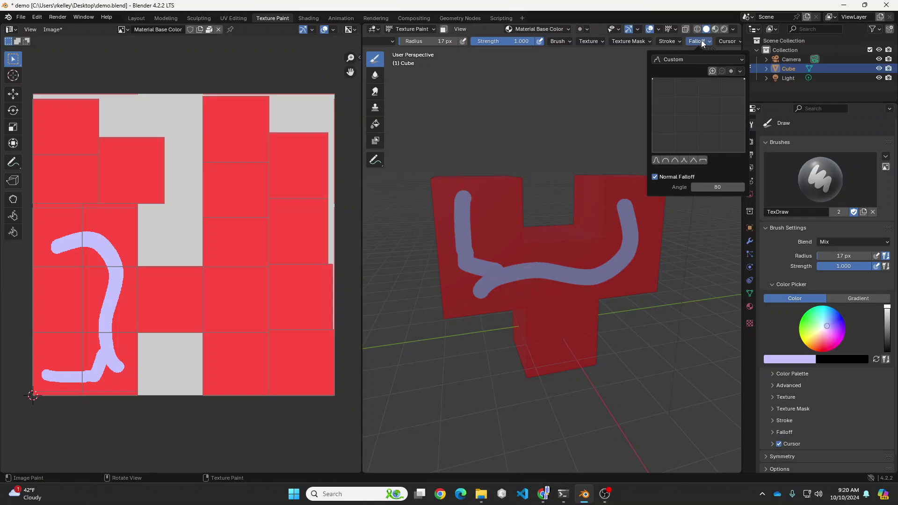
pyautogui.click(692, 61)
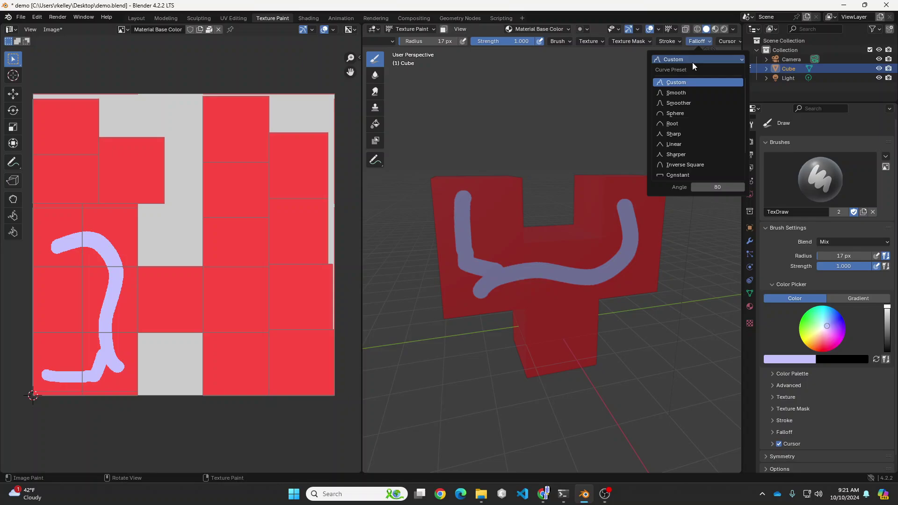
pyautogui.click(683, 94)
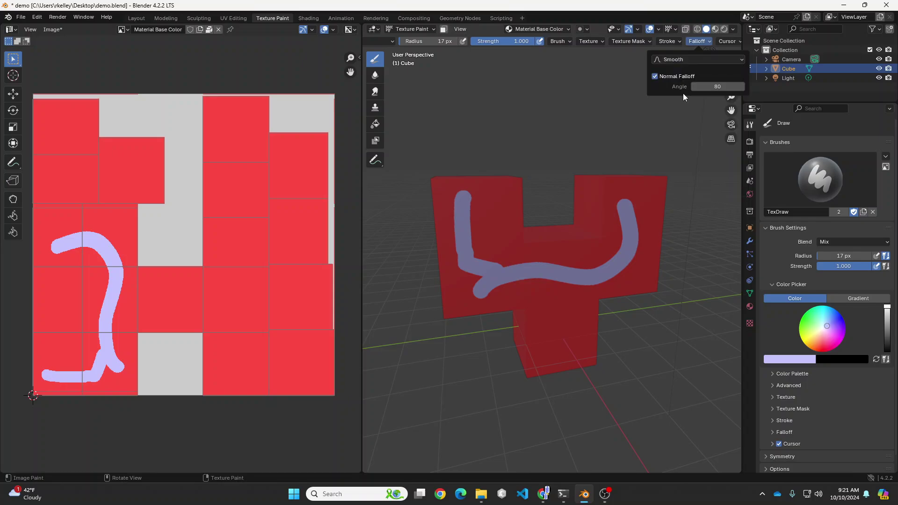
pyautogui.moveTo(643, 195)
pyautogui.mouseDown()
pyautogui.moveTo(655, 255)
pyautogui.moveTo(648, 276)
pyautogui.mouseUp()
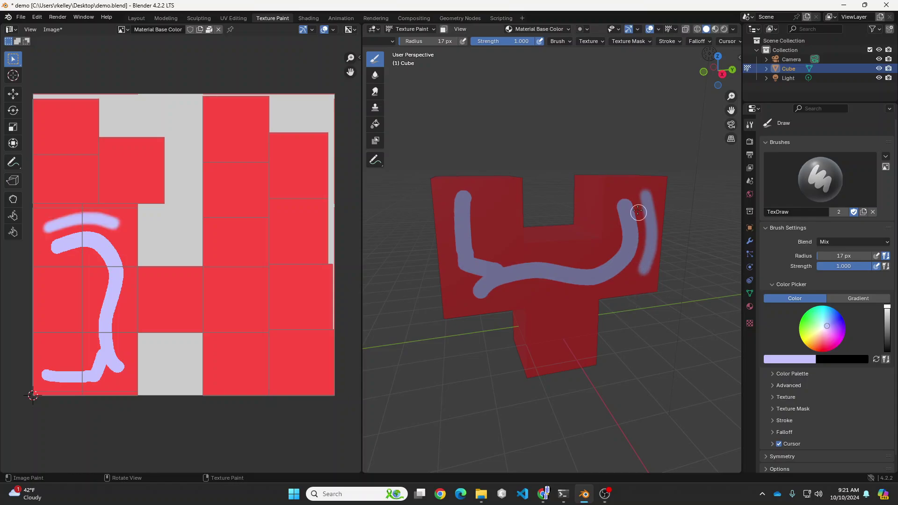
pyautogui.scroll(3, 645, 192)
pyautogui.moveTo(669, 192)
pyautogui.keyDown('ctrl'); pyautogui.mouseDown(button='middle')
pyautogui.moveTo(619, 216)
pyautogui.moveTo(590, 198)
pyautogui.moveTo(668, 168)
pyautogui.moveTo(601, 201)
pyautogui.moveTo(579, 163)
pyautogui.mouseUp(button='middle'); pyautogui.keyUp('ctrl')
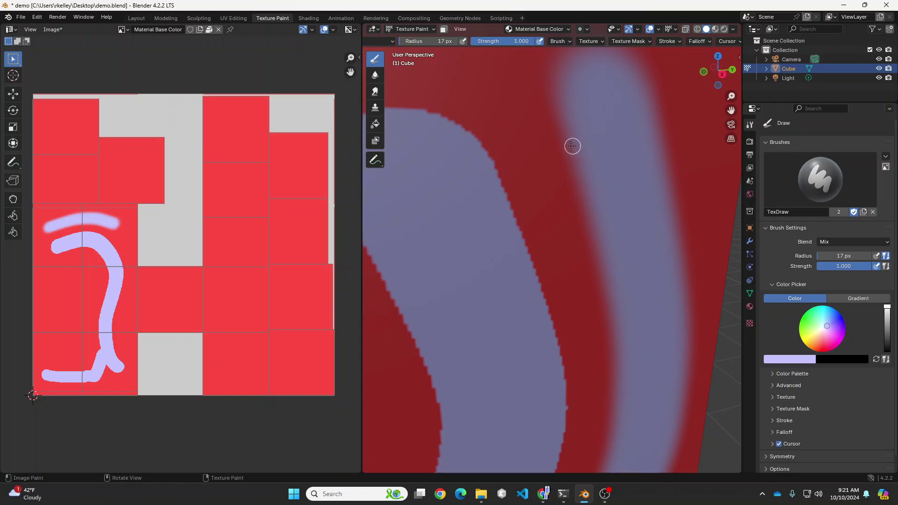
# Step: Set the brush falloff curve preset to Constant
pyautogui.click(691, 41)
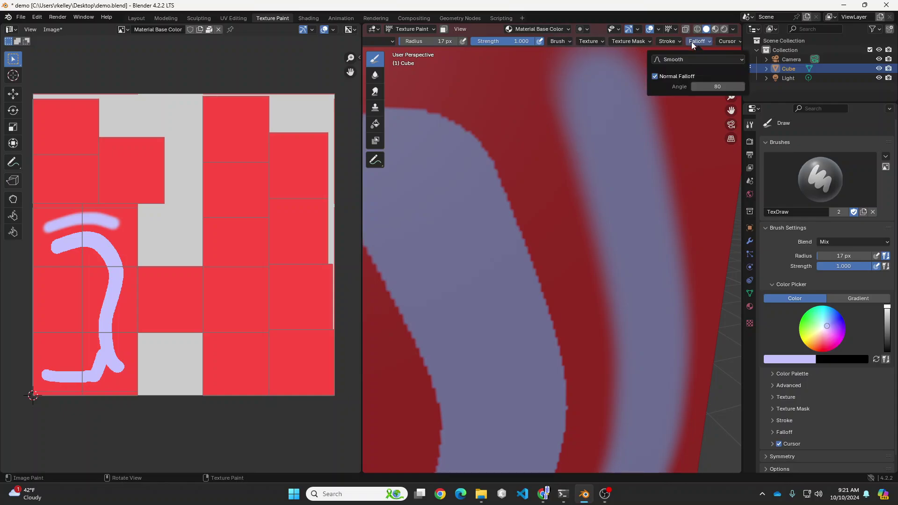
pyautogui.click(685, 60)
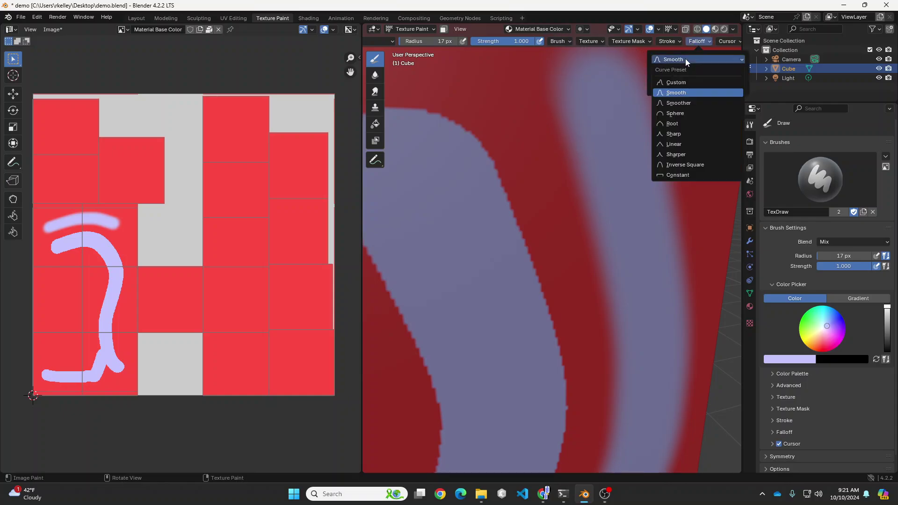
pyautogui.click(673, 175)
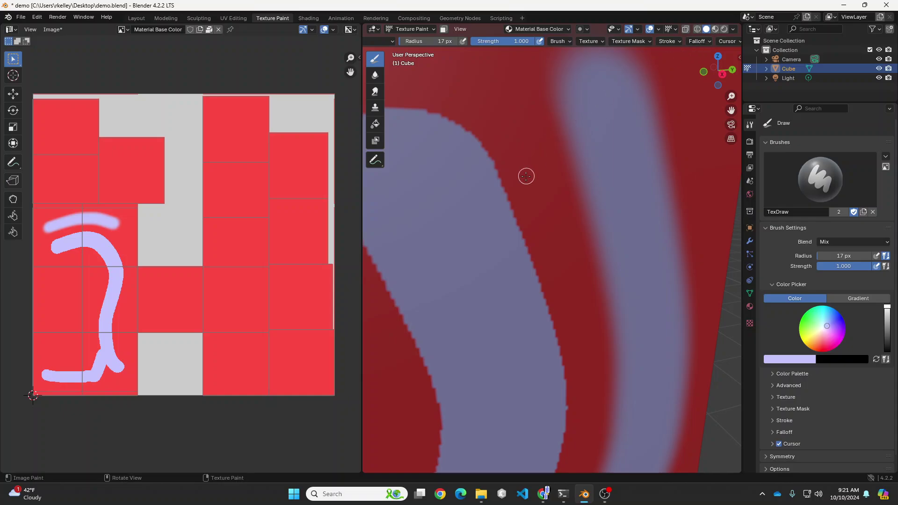
pyautogui.scroll(-3, 514, 183)
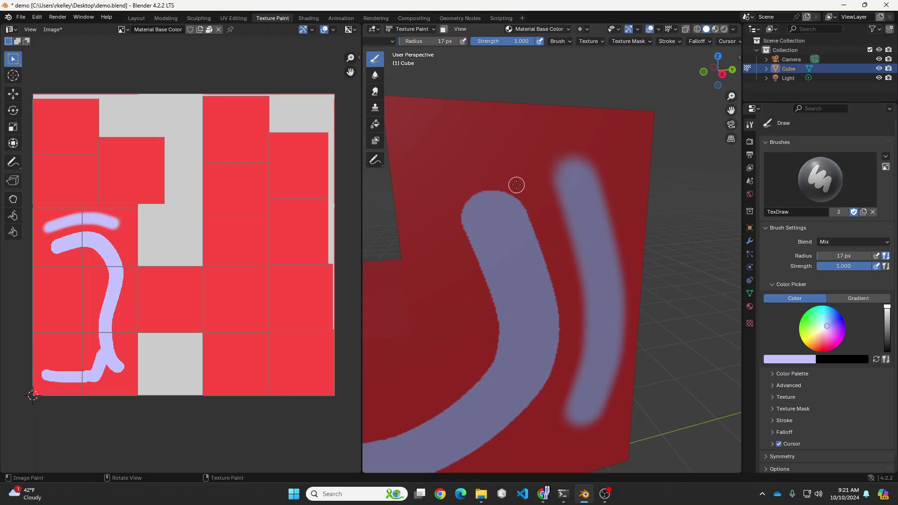
pyautogui.moveTo(455, 247)
pyautogui.mouseDown(button='middle')
pyautogui.moveTo(537, 321)
pyautogui.moveTo(467, 260)
pyautogui.moveTo(419, 237)
pyautogui.mouseUp(button='middle')
pyautogui.scroll(-3, 499, 285)
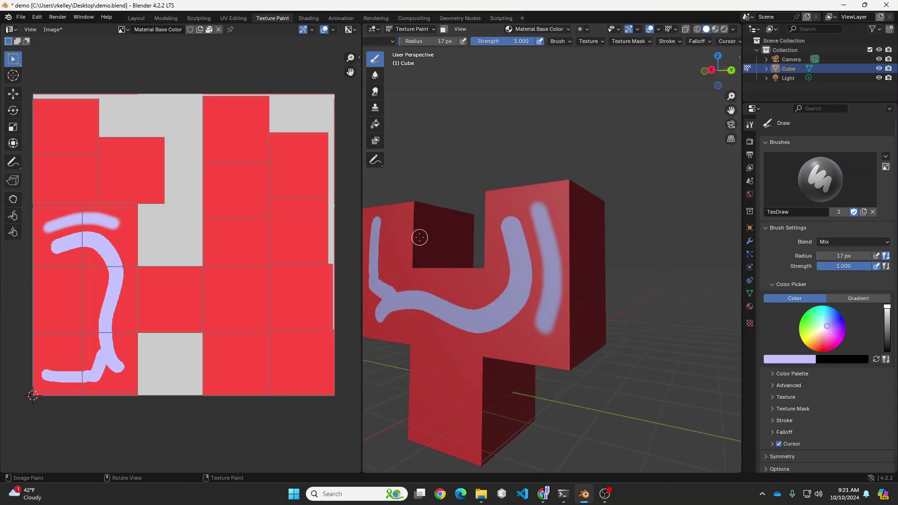